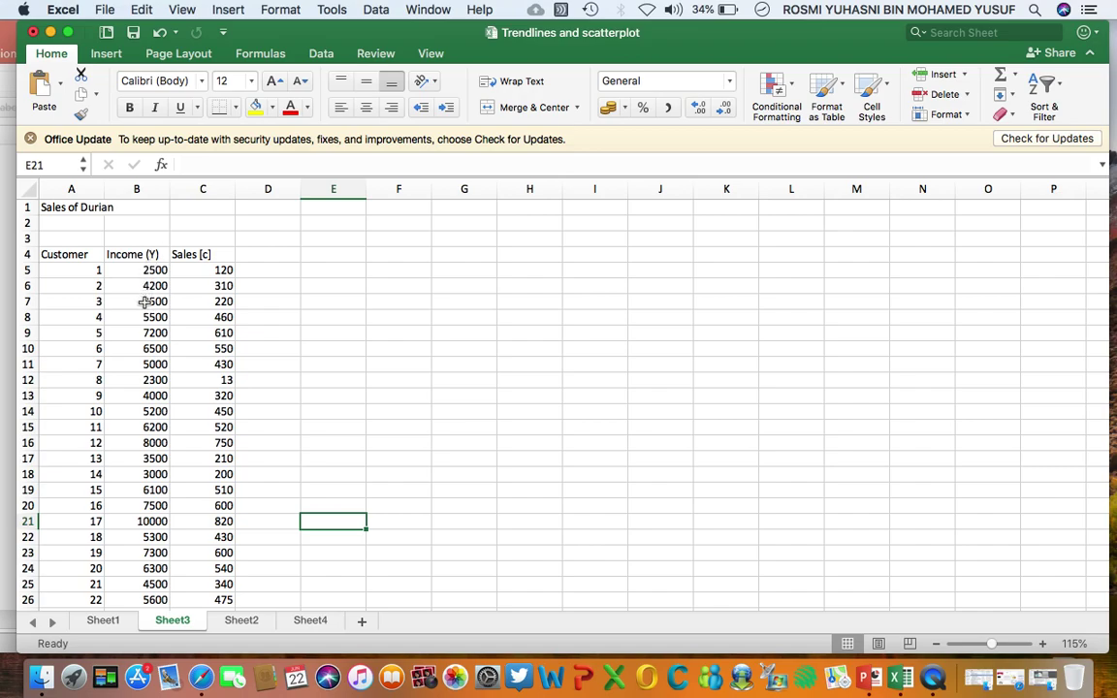
Look over the durian sales data on Sheet3 and dismiss the Office Update notice.
scroll(145, 355, "down", 6)
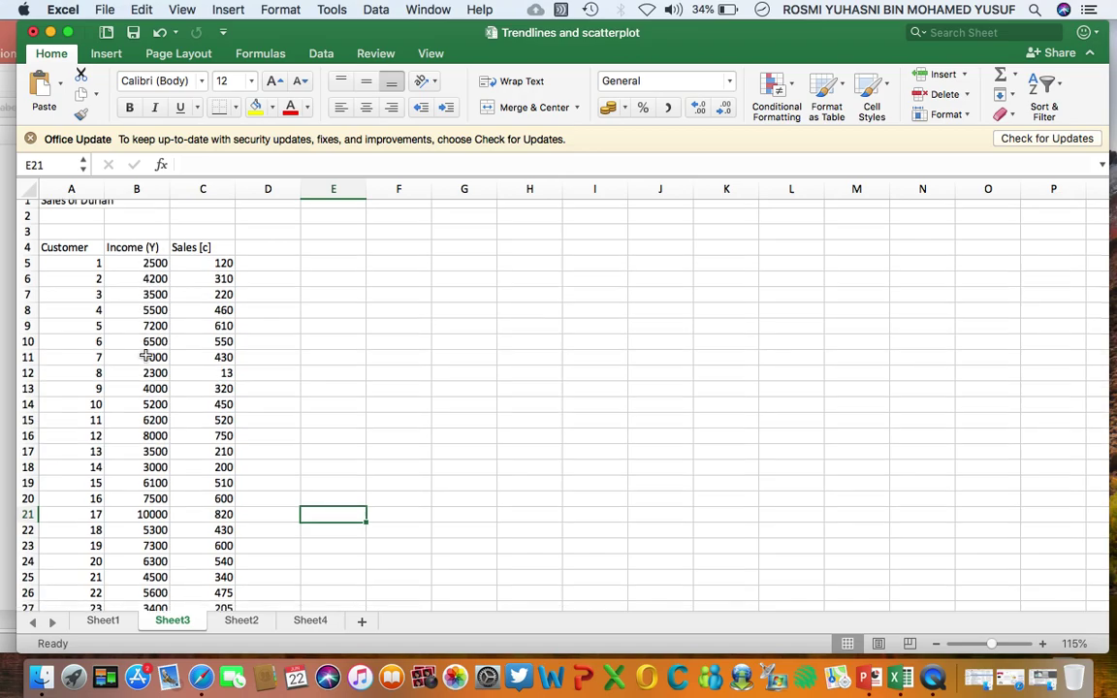
scroll(127, 445, "up", 6)
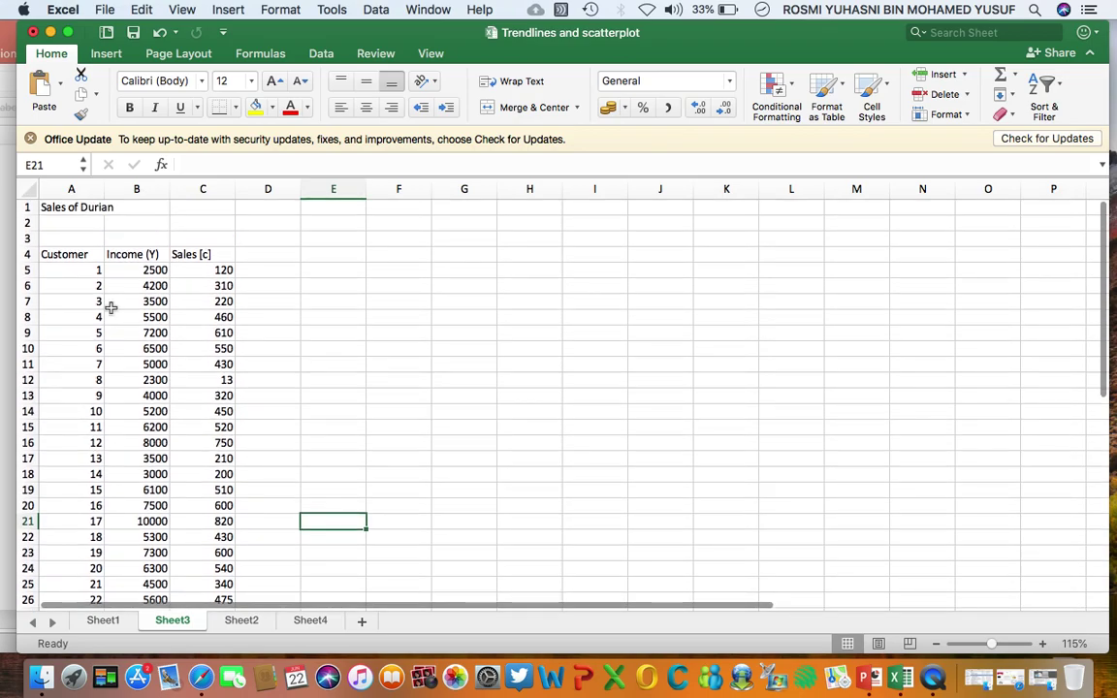
left_click(30, 139)
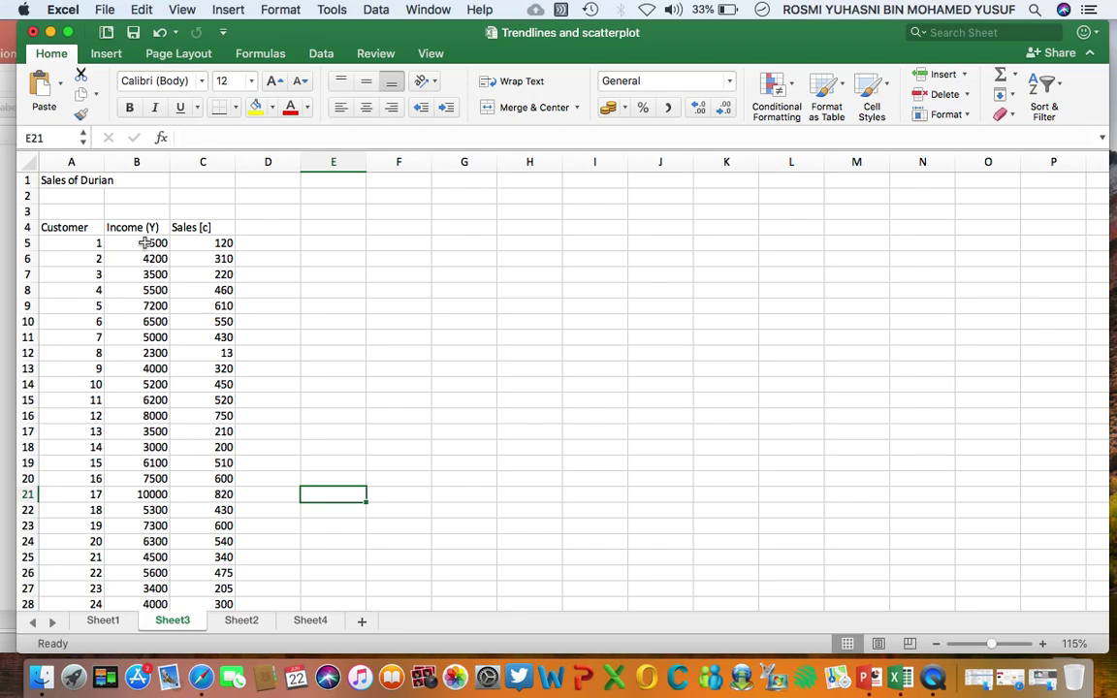
Start a Regression from the data analysis tools and move its dialog clear of the sales data.
left_click(322, 54)
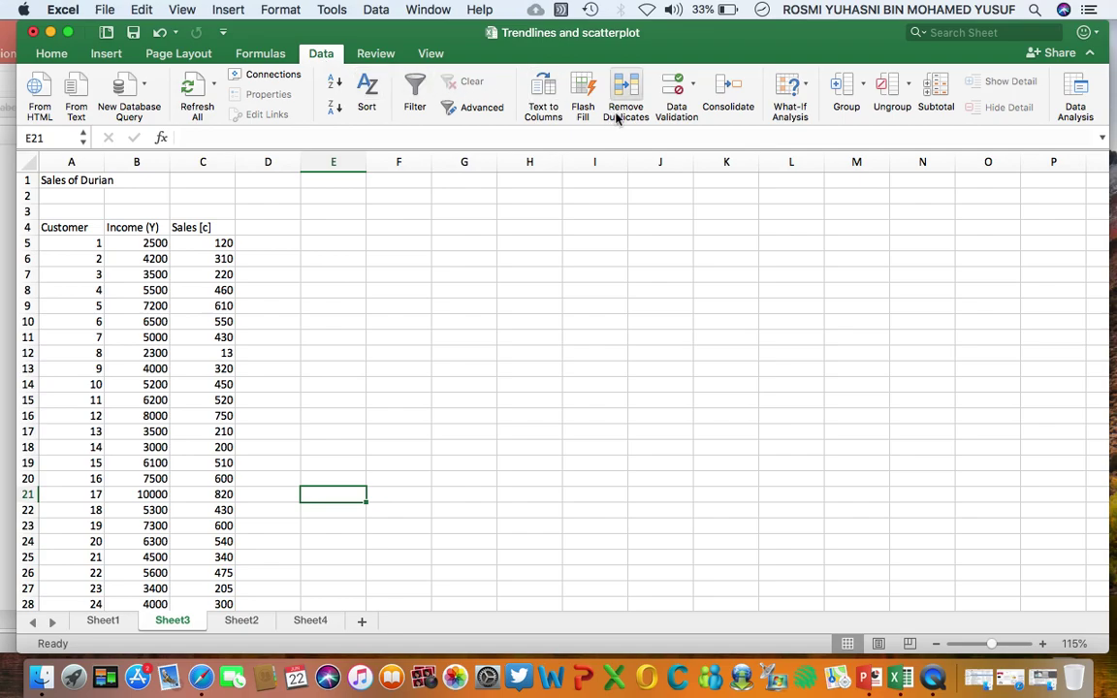
left_click(1072, 94)
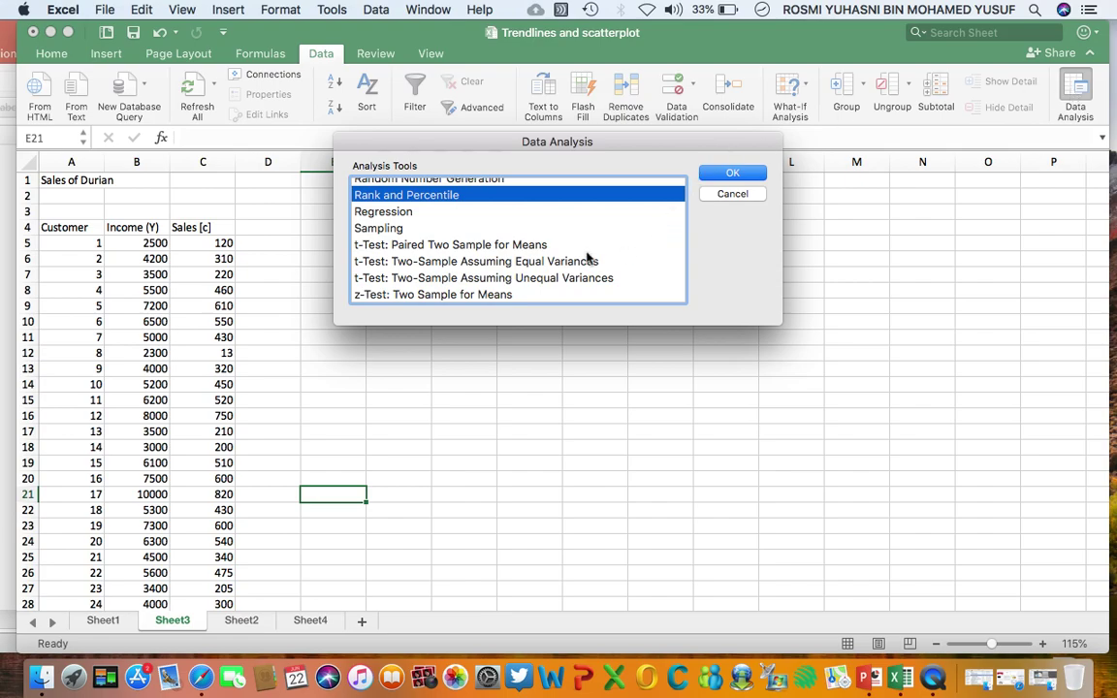
left_click(391, 214)
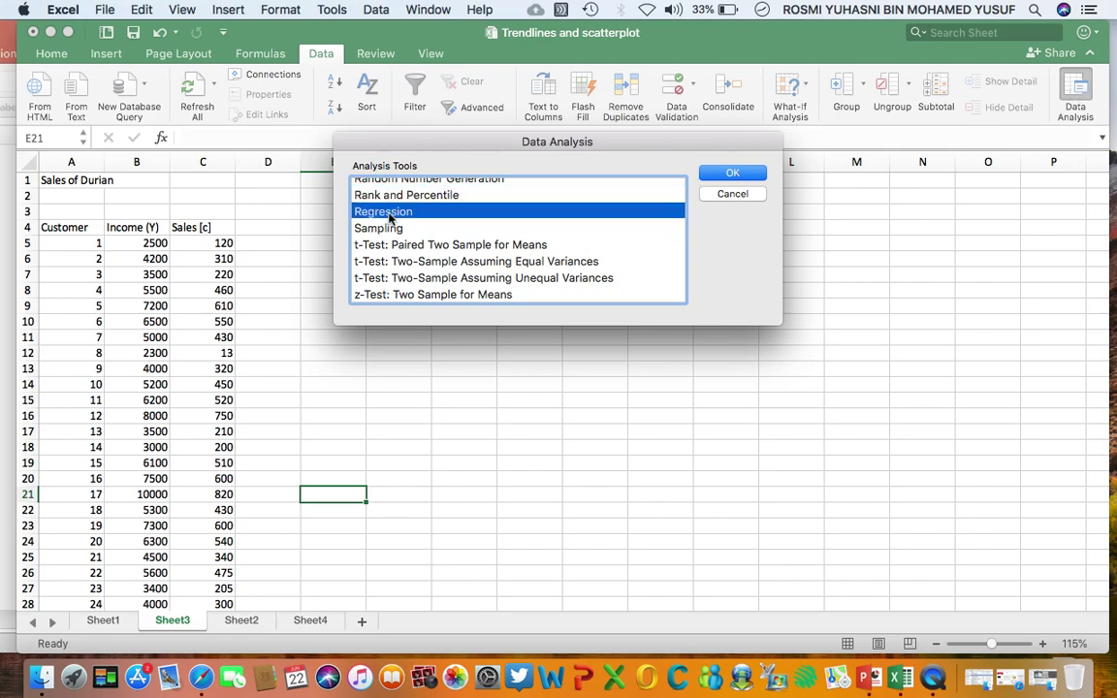
left_click(733, 175)
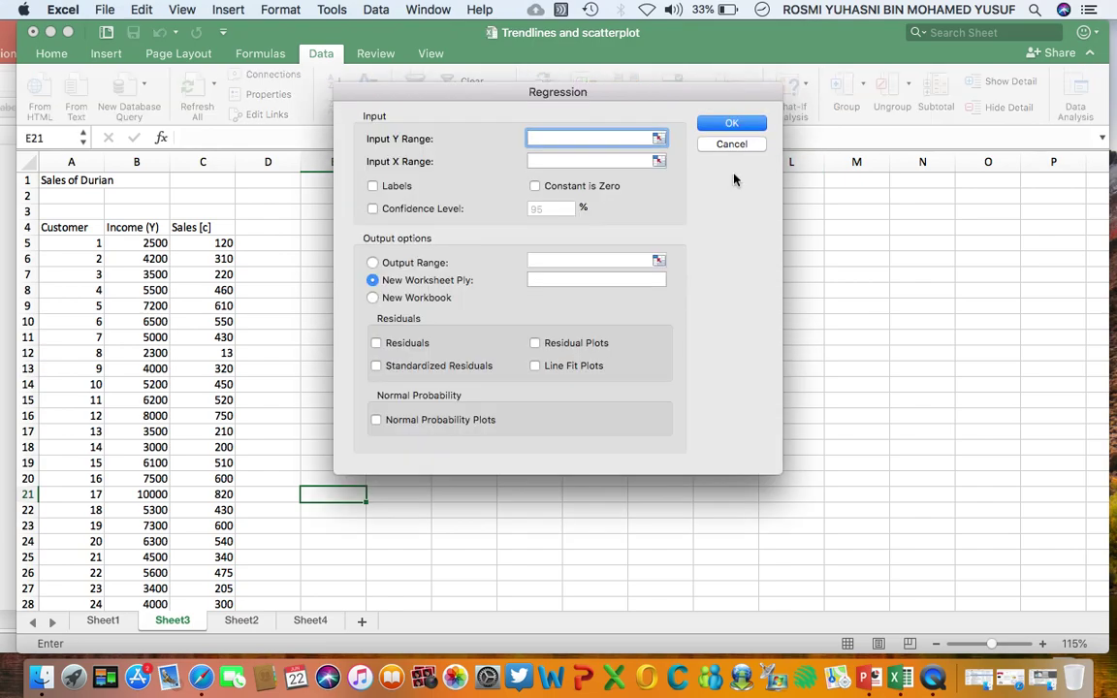
left_click_drag(475, 92, 648, 113)
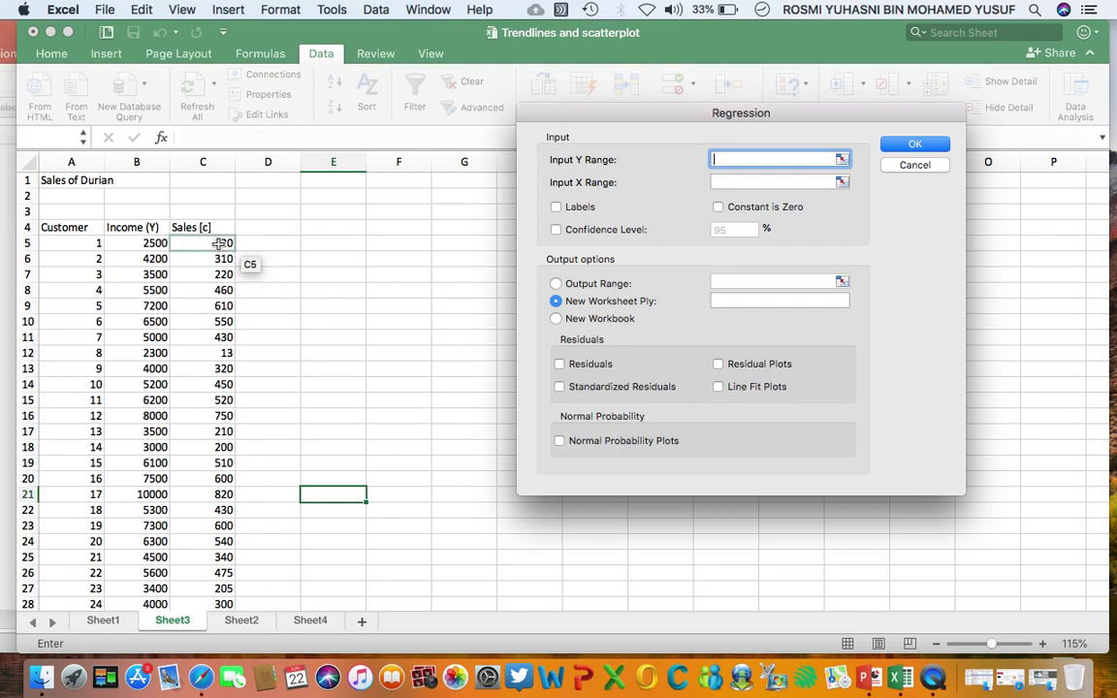
Set the regression's Y range to C4:C34 and X range to B4:B34, with labels and a 95% confidence level.
left_click_drag(219, 228, 219, 574)
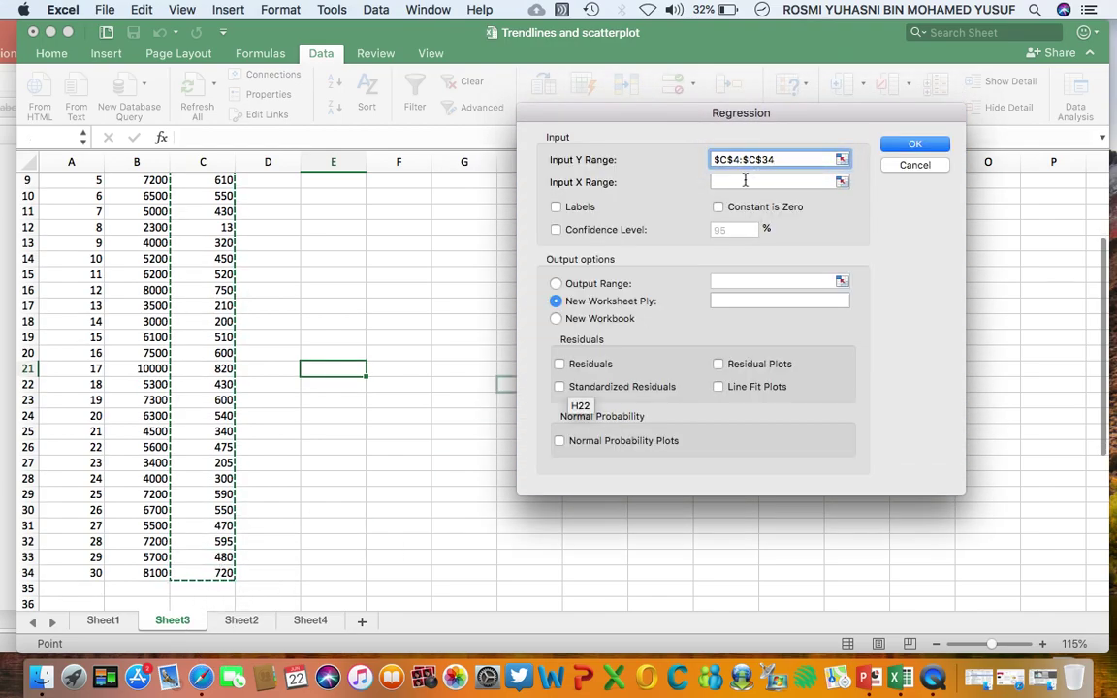
left_click(745, 181)
scroll(232, 218, "up", 4)
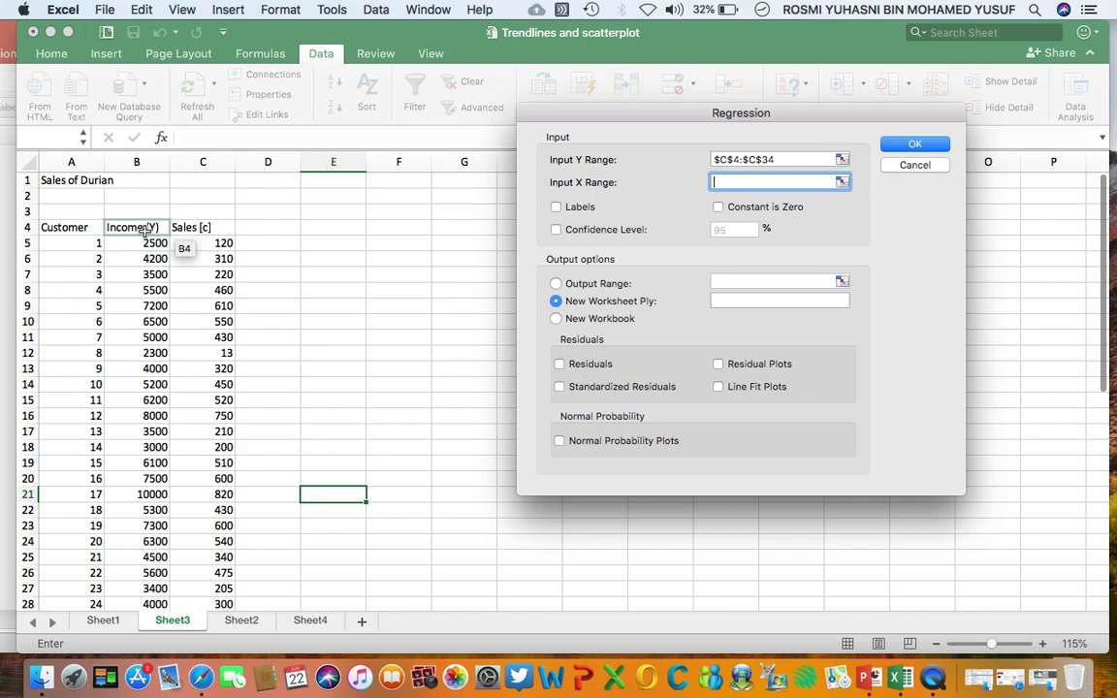
left_click_drag(146, 229, 154, 573)
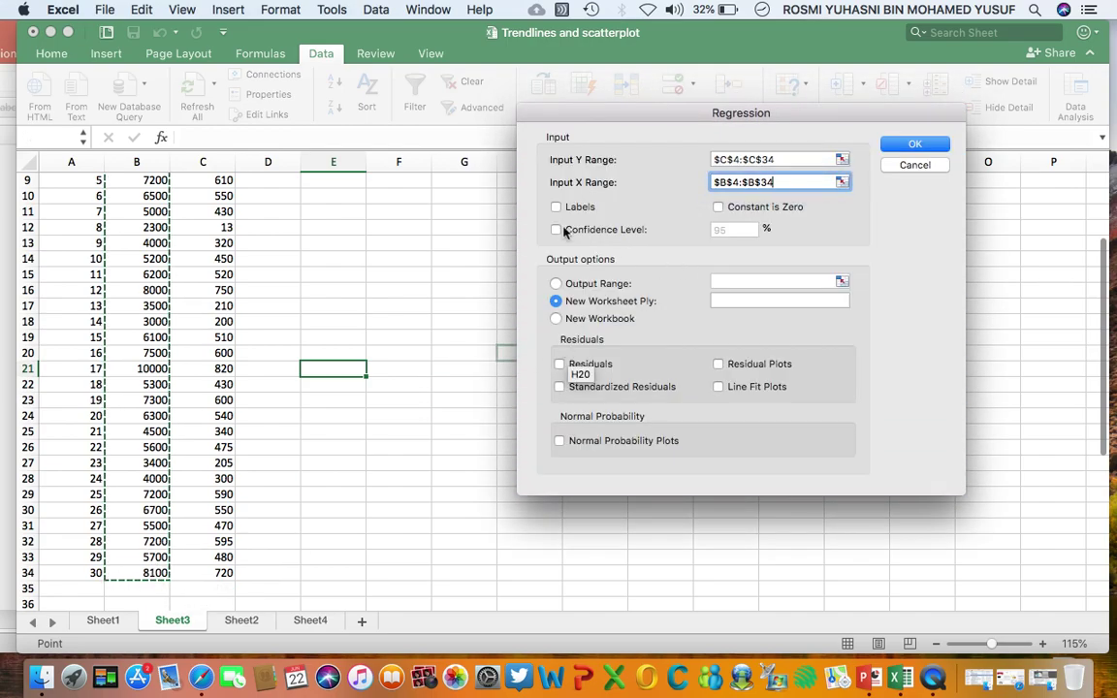
left_click(557, 207)
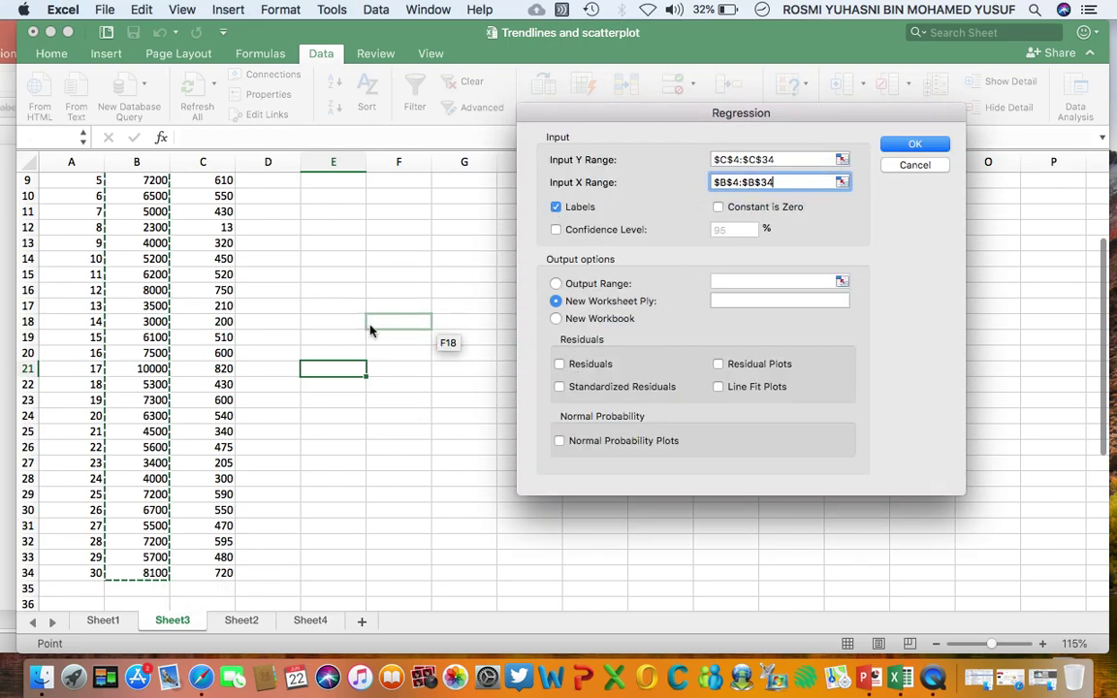
scroll(368, 325, "up", 4)
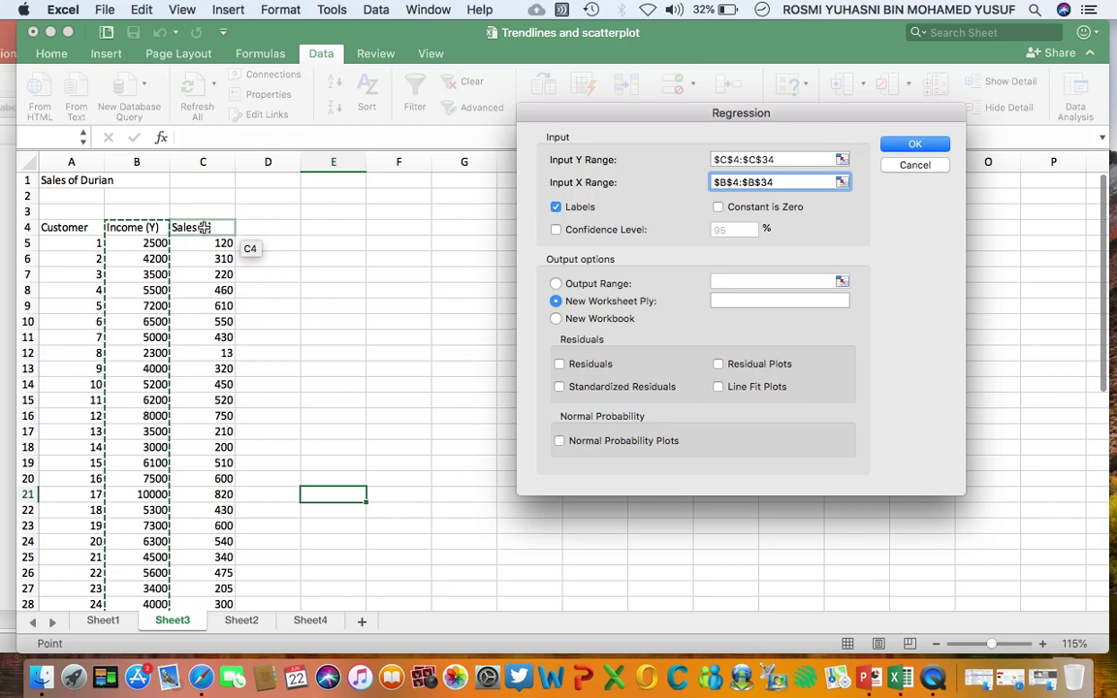
left_click(556, 230)
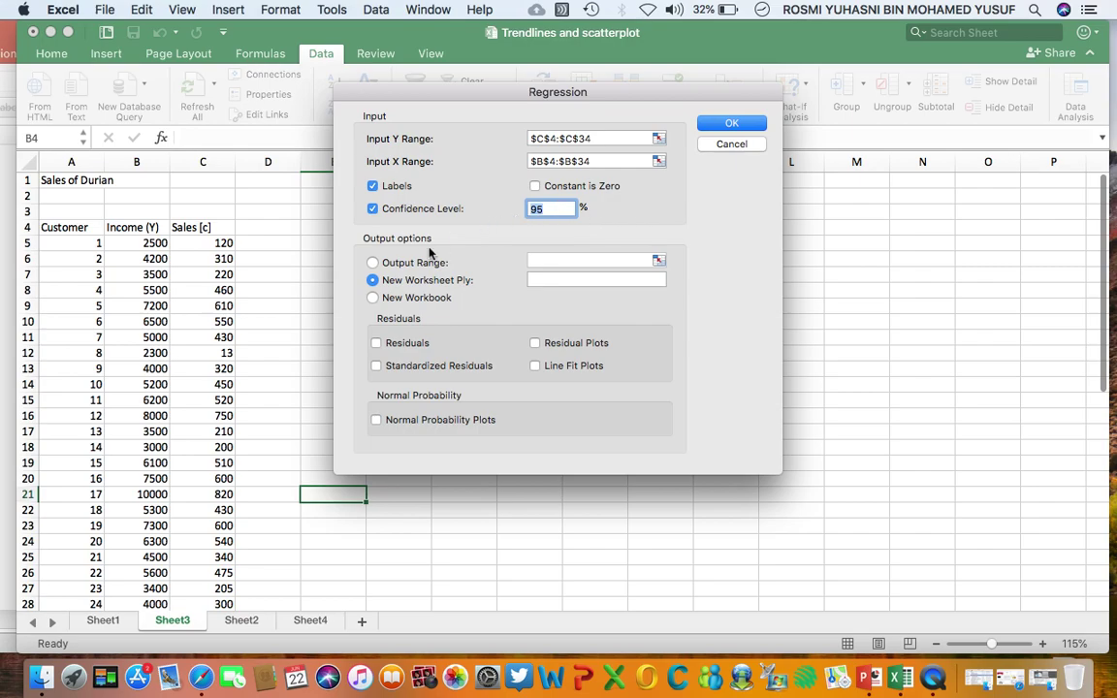
Run the regression with output at G3, including residuals, standardized residuals and residual plots.
left_click(375, 265)
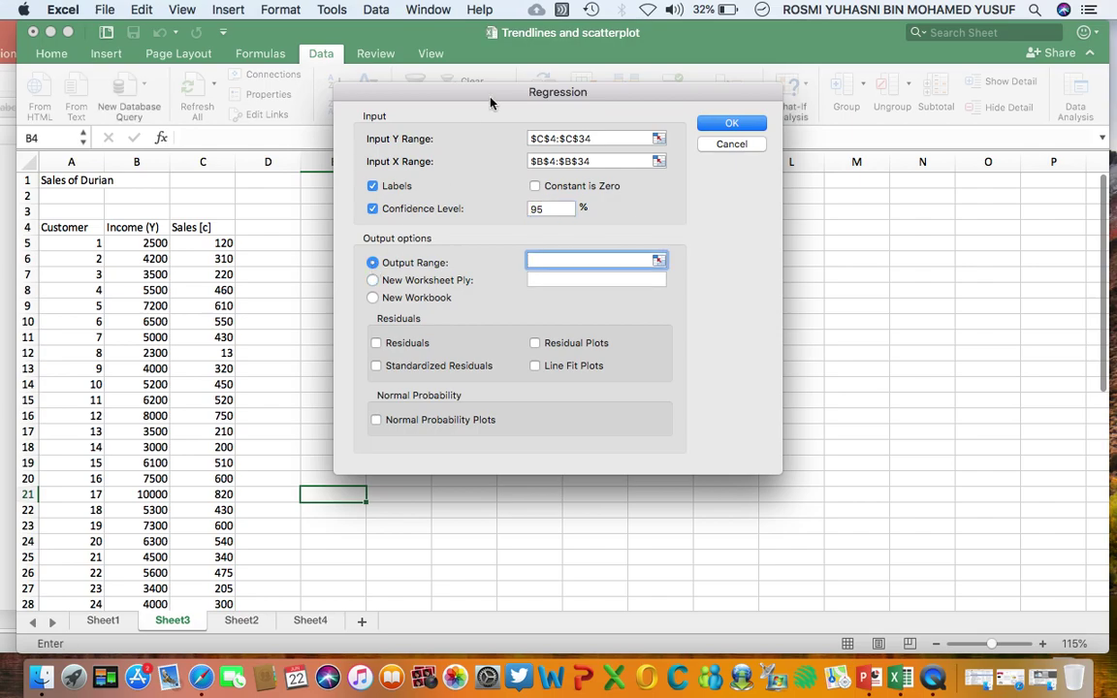
left_click_drag(491, 103, 606, 416)
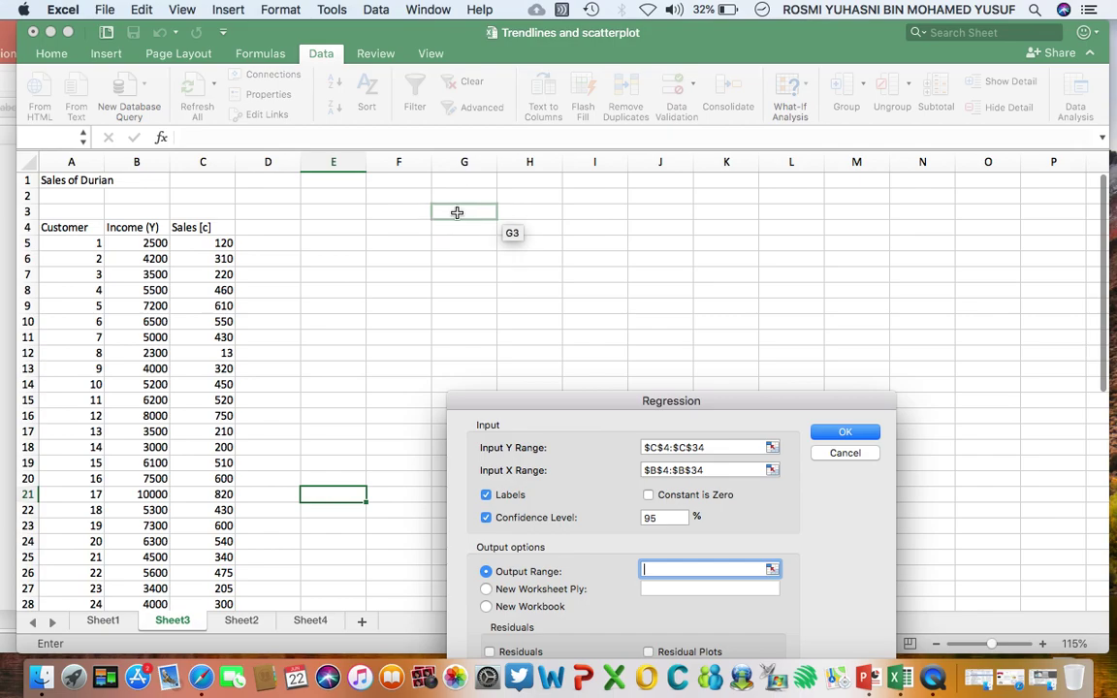
left_click(457, 212)
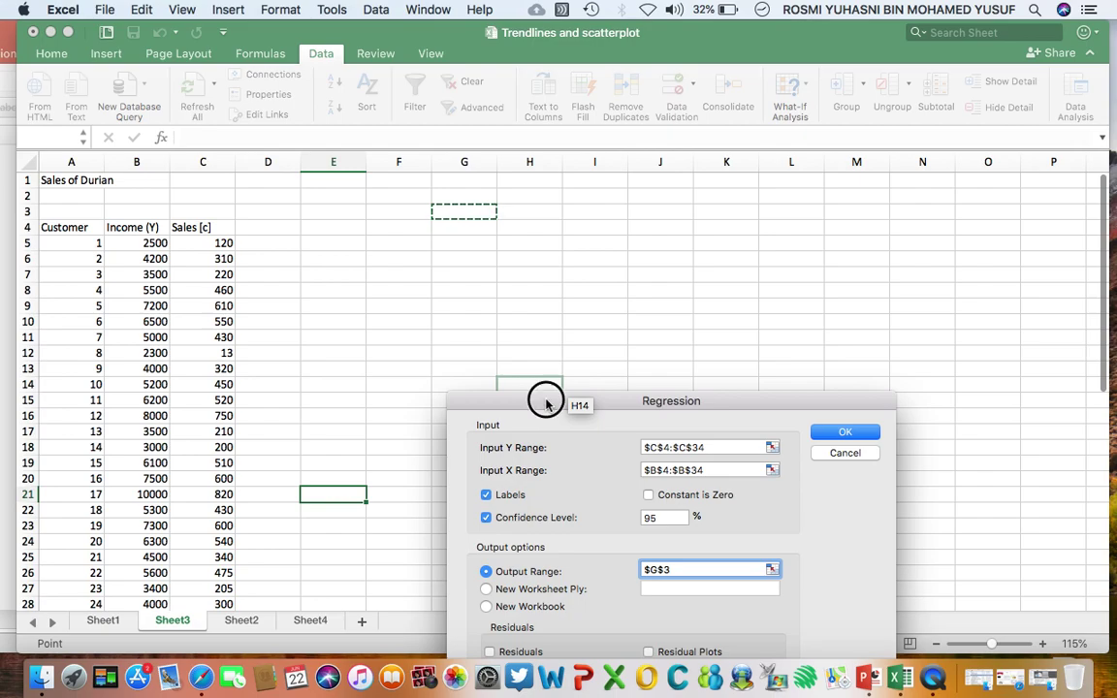
left_click_drag(556, 399, 639, 159)
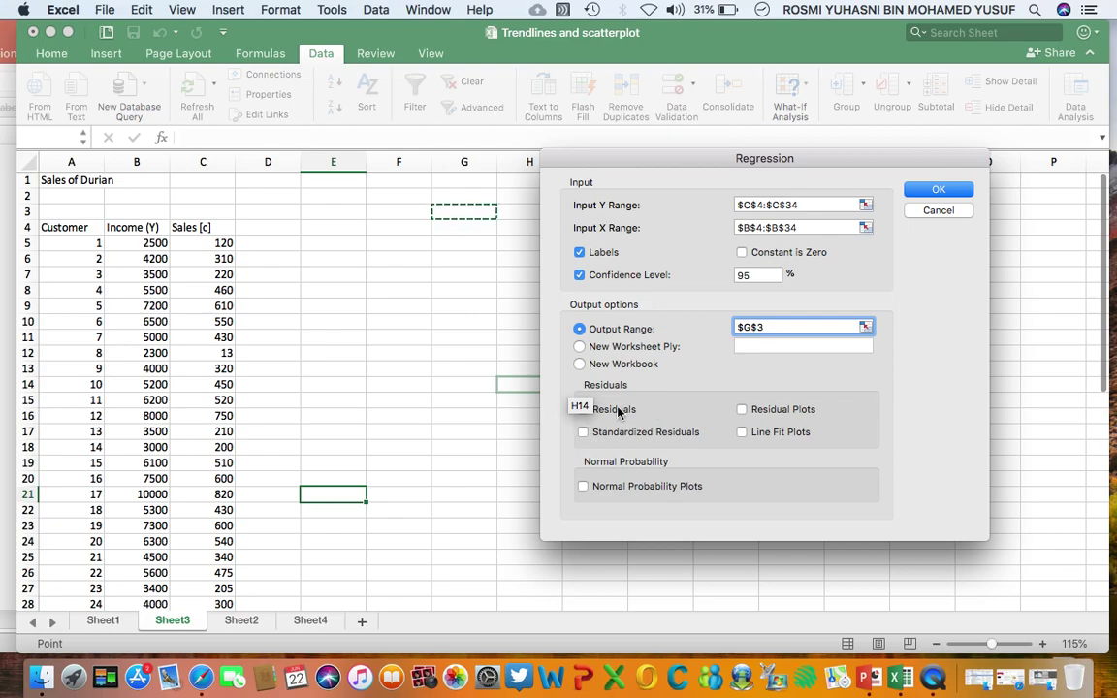
left_click_drag(697, 158, 783, 104)
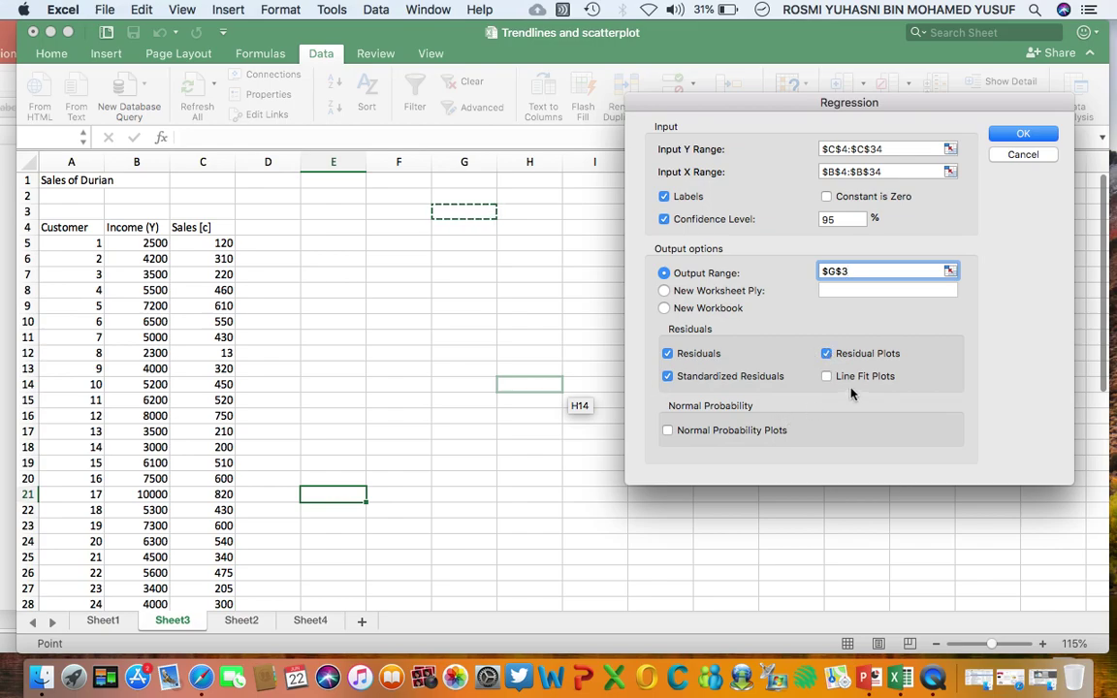
left_click(1026, 137)
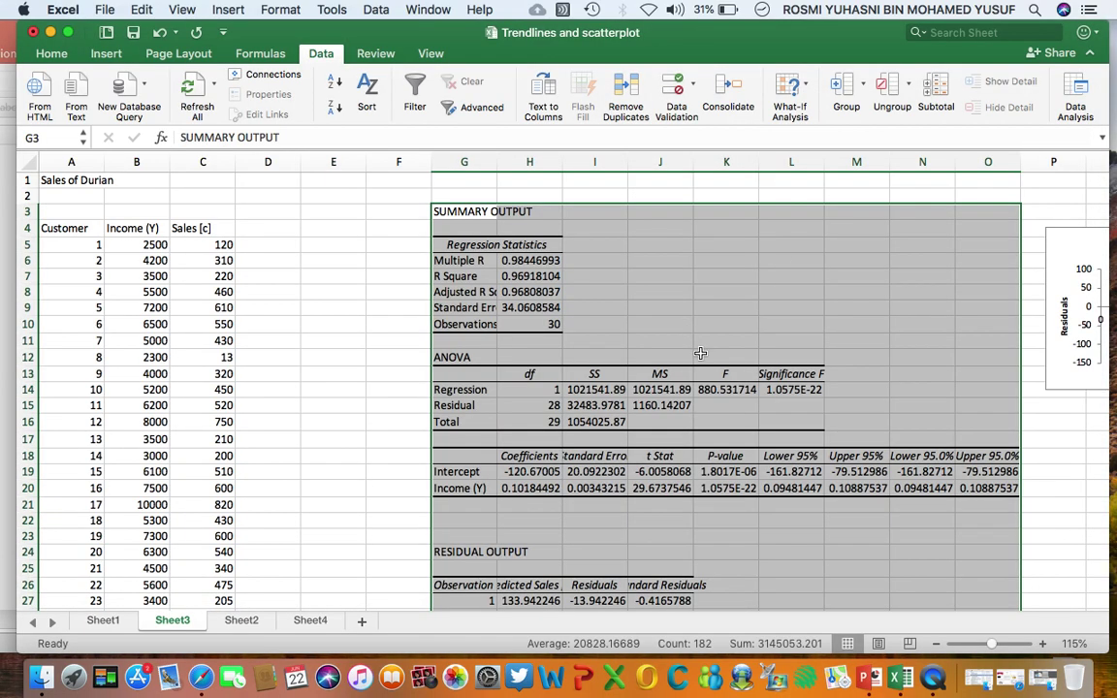
Examine the regression summary, ANOVA and residual output tables generated beside the sales data.
scroll(700, 353, "right", 3)
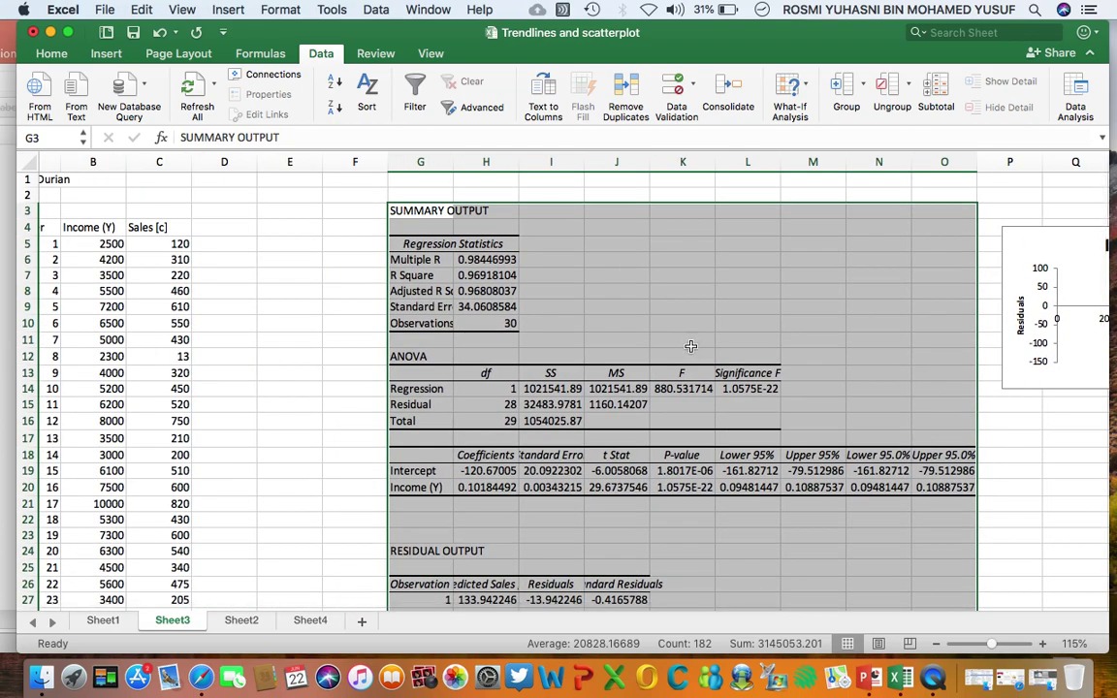
scroll(690, 346, "down", 7)
scroll(690, 346, "up", 5)
scroll(690, 347, "down", 8)
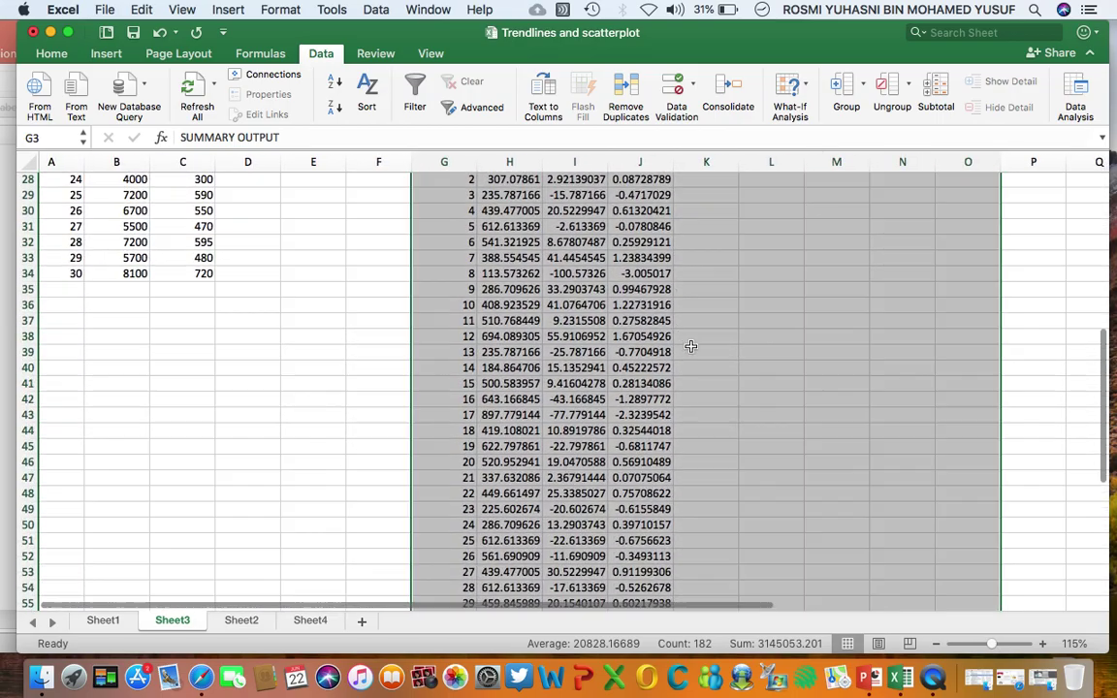
scroll(690, 346, "down", 2)
scroll(691, 346, "up", 5)
scroll(690, 346, "up", 3)
scroll(690, 346, "down", 2)
Highlight the residual output block G24:K56 with a yellow fill.
left_click(389, 378)
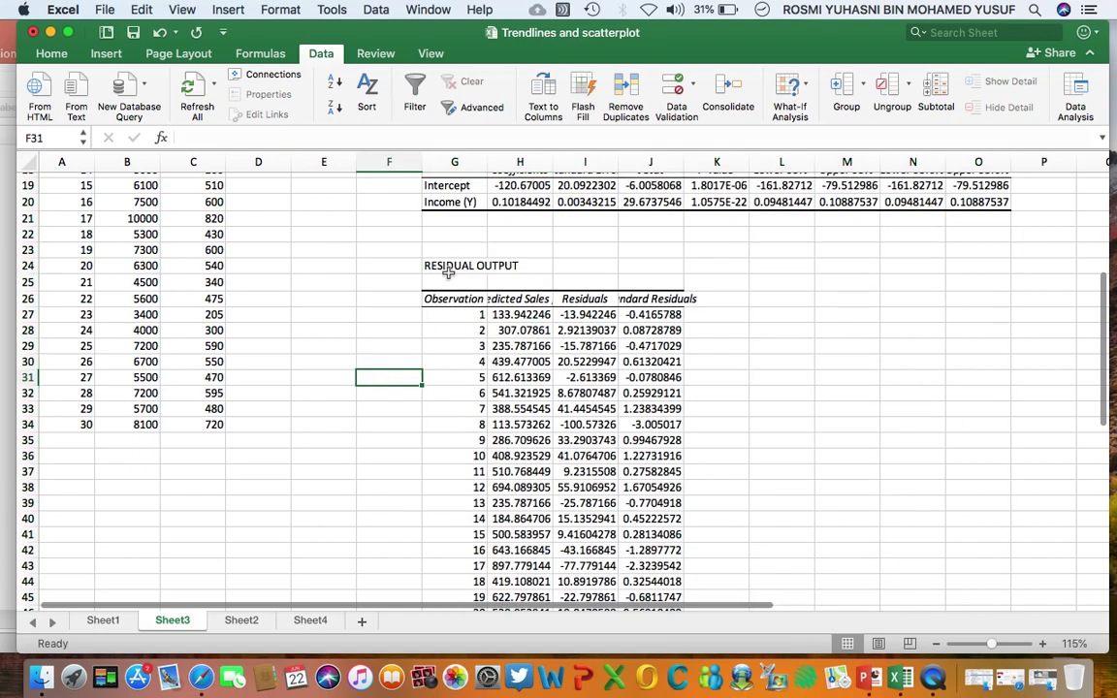
left_click_drag(448, 274, 584, 330)
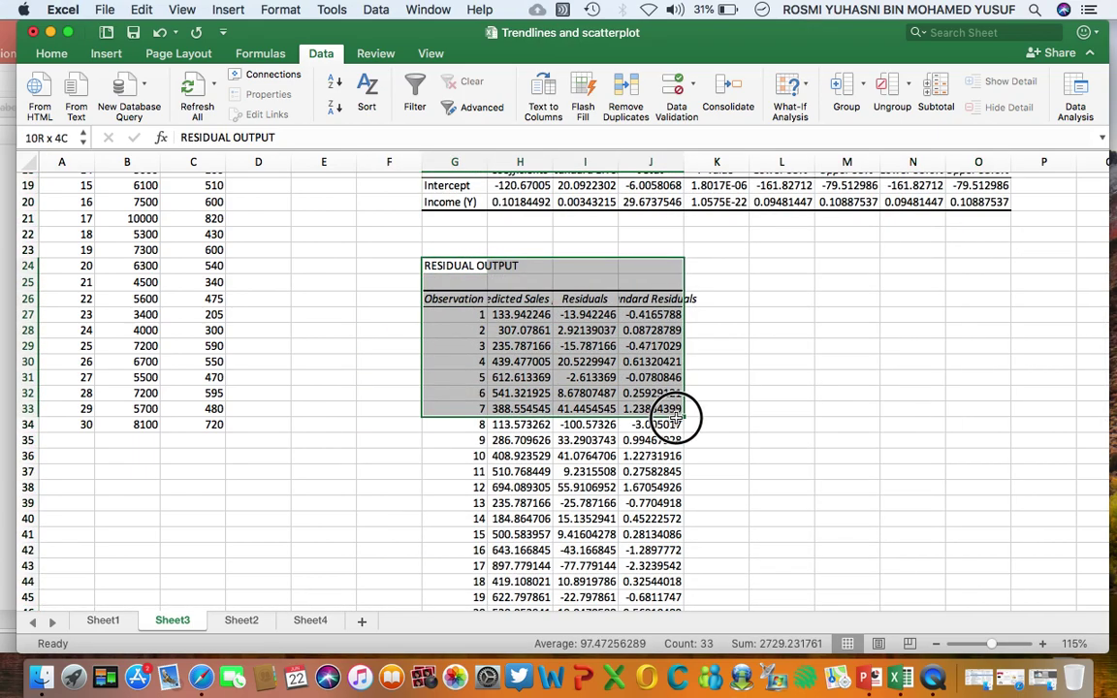
left_click_drag(675, 417, 741, 568)
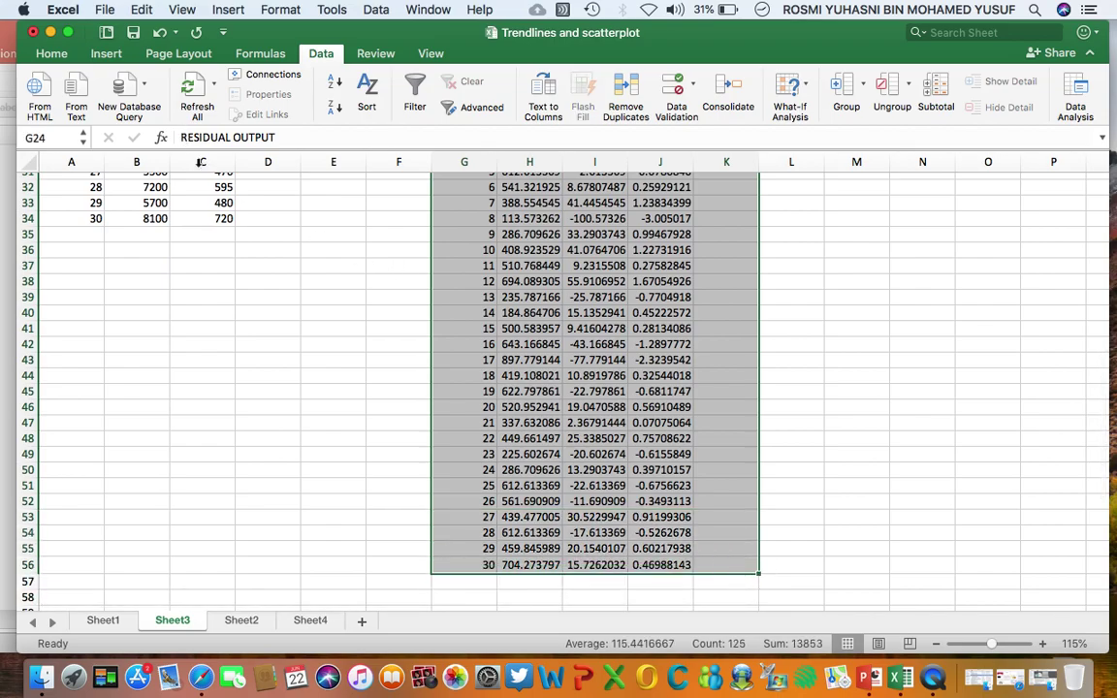
scroll(319, 299, "up", 10)
scroll(319, 299, "down", 7)
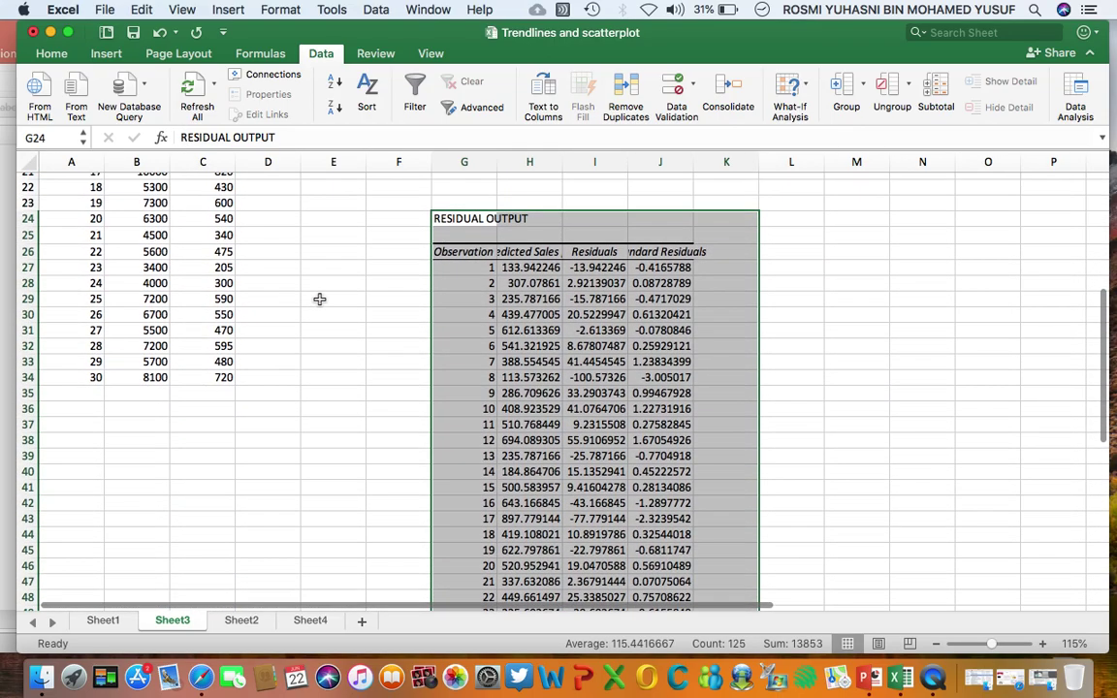
left_click(55, 55)
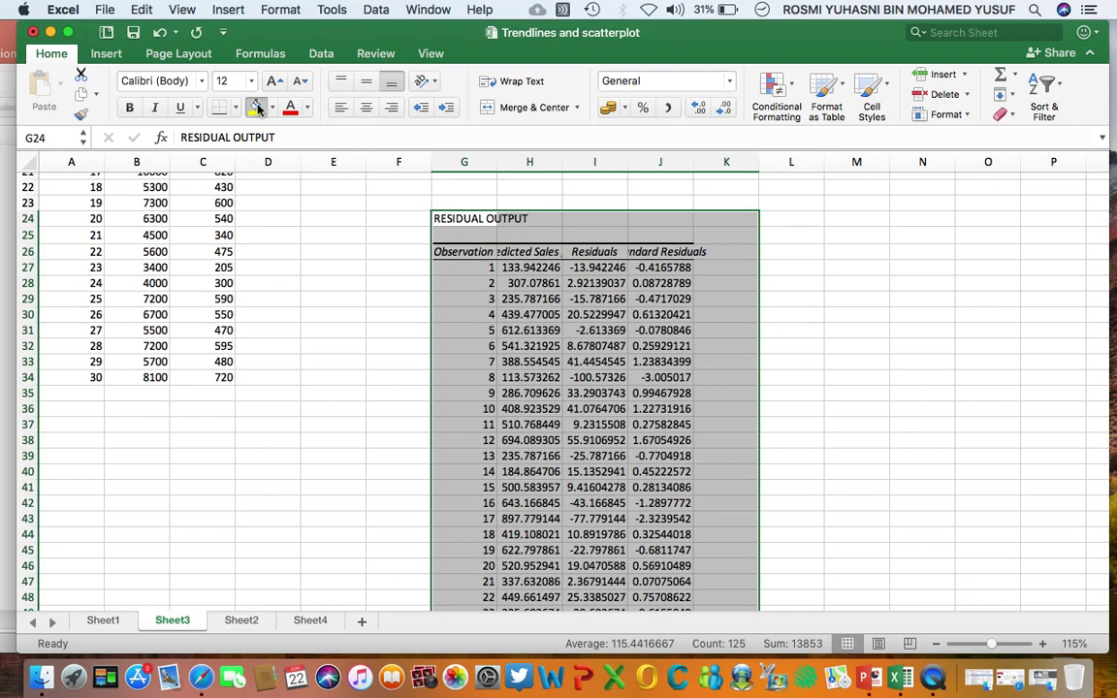
left_click(530, 301)
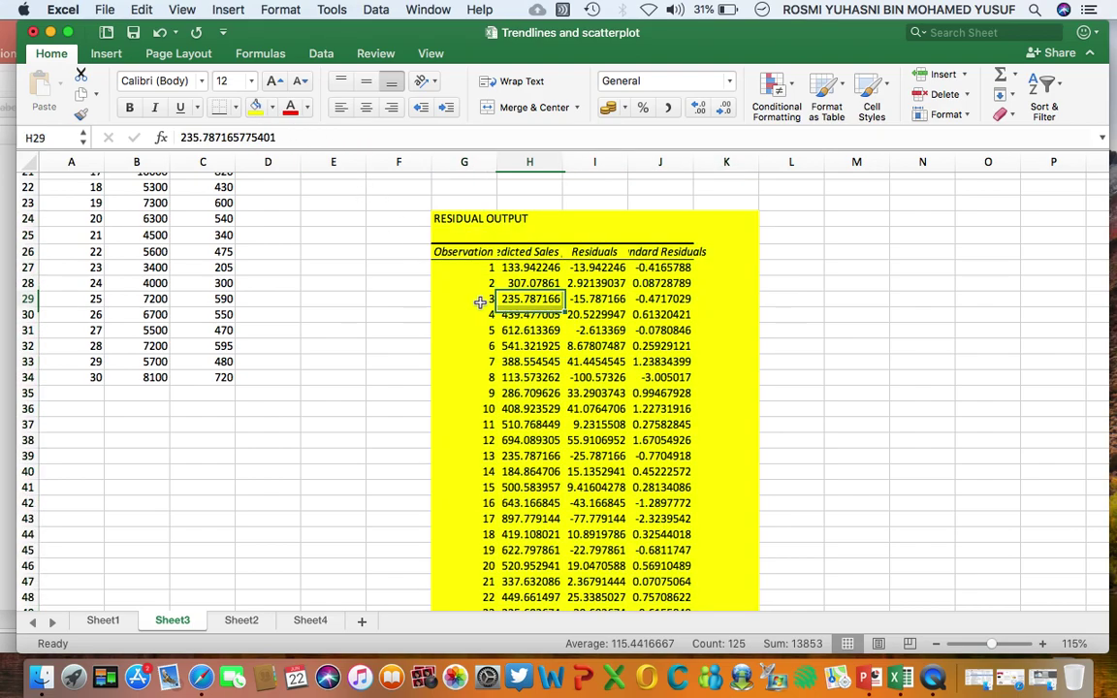
left_click(358, 330)
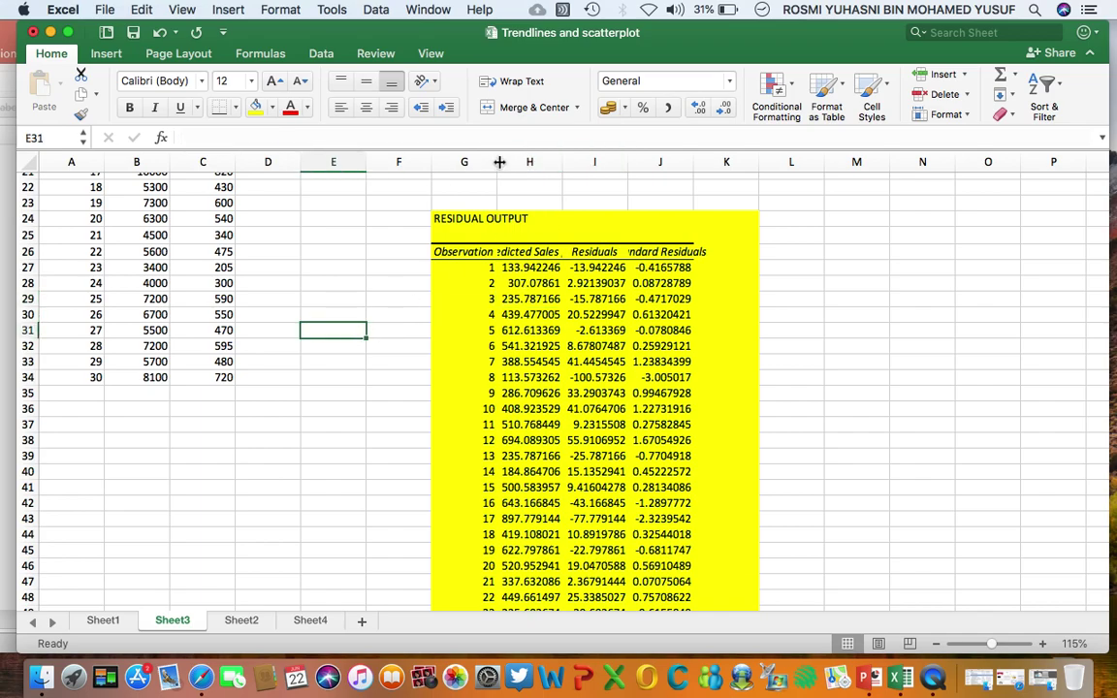
Widen columns G through J so the residual output headings and values fit.
left_click_drag(495, 161, 783, 158)
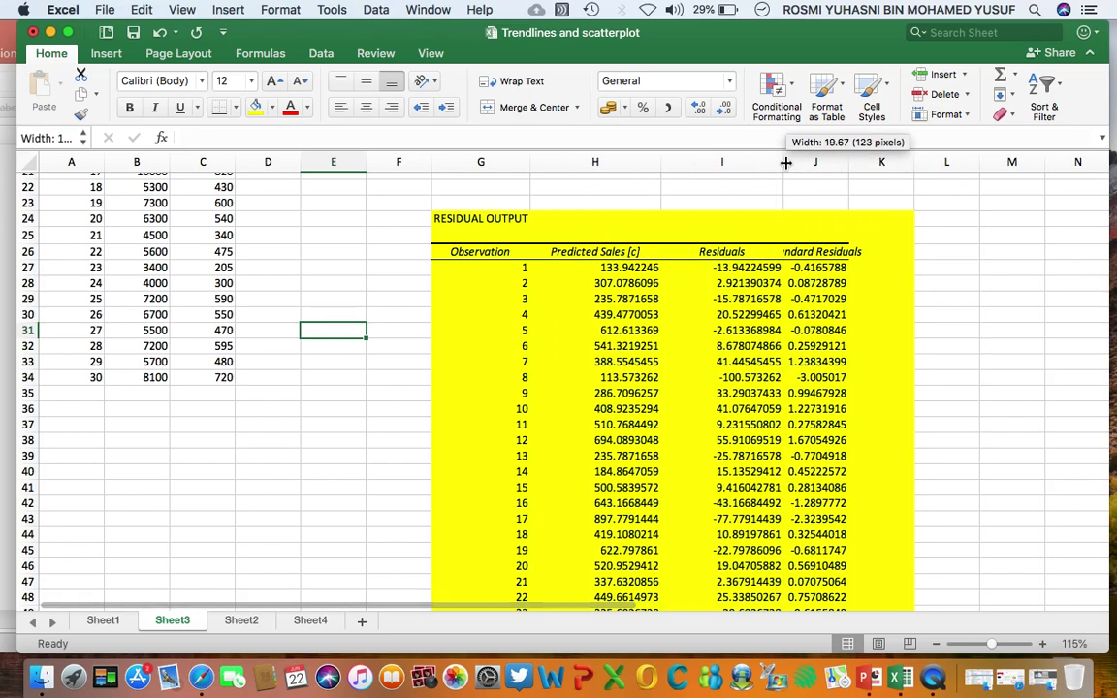
left_click_drag(853, 162, 896, 162)
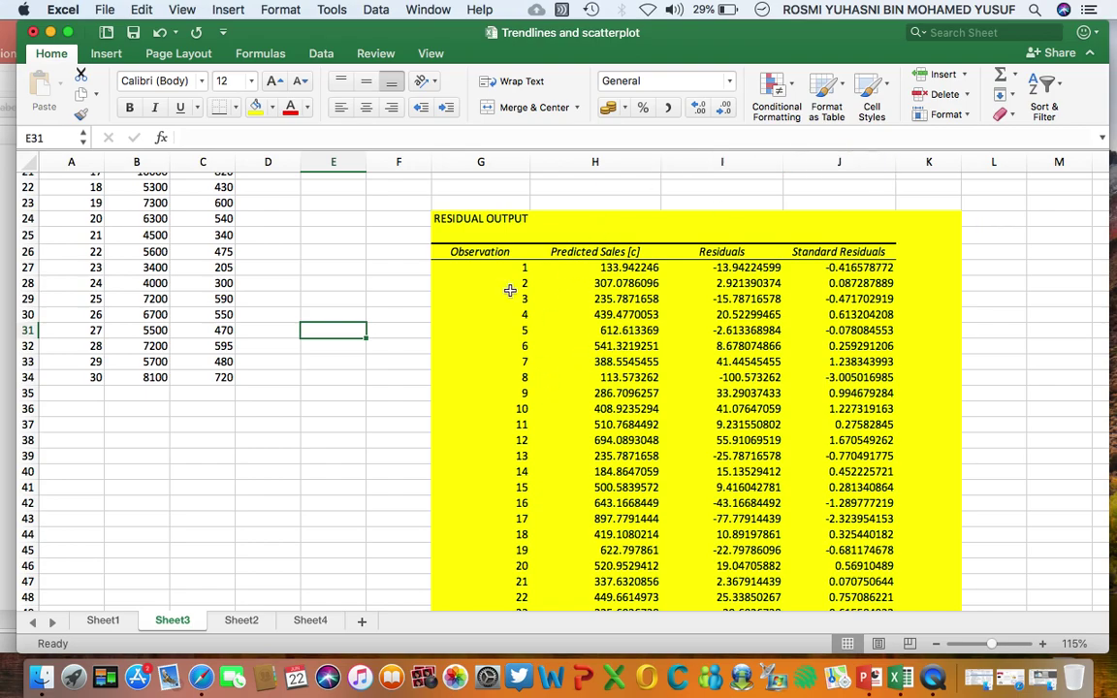
Review the regression coefficients and the predicted sales against the original income and sales data.
scroll(556, 294, "up", 5)
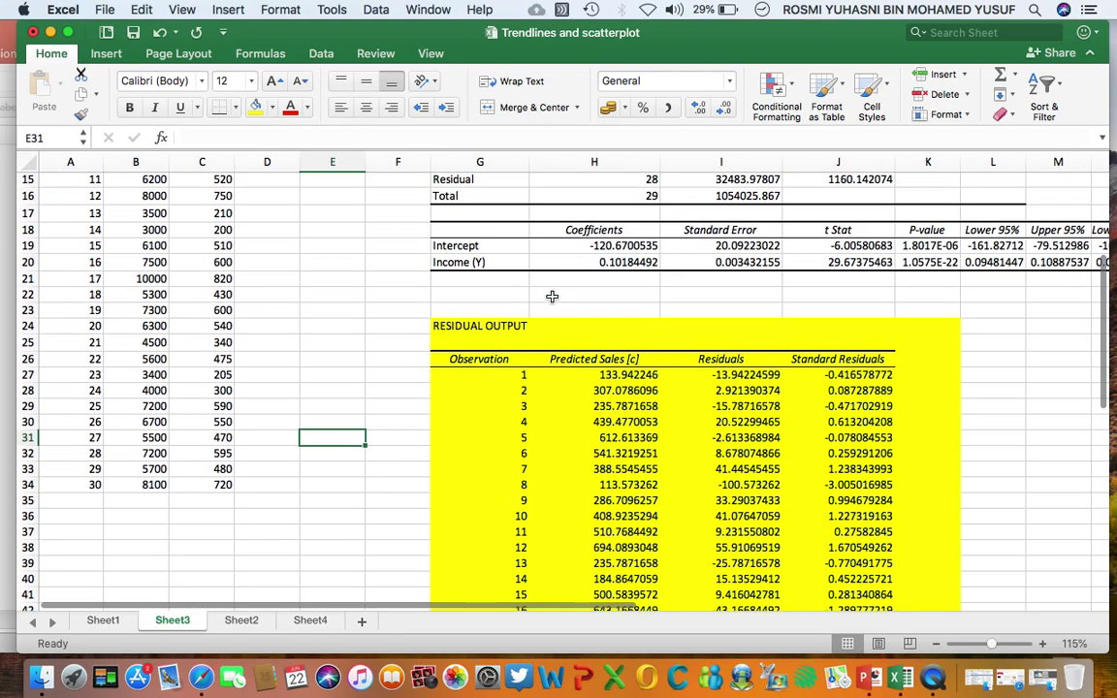
scroll(551, 296, "down", 5)
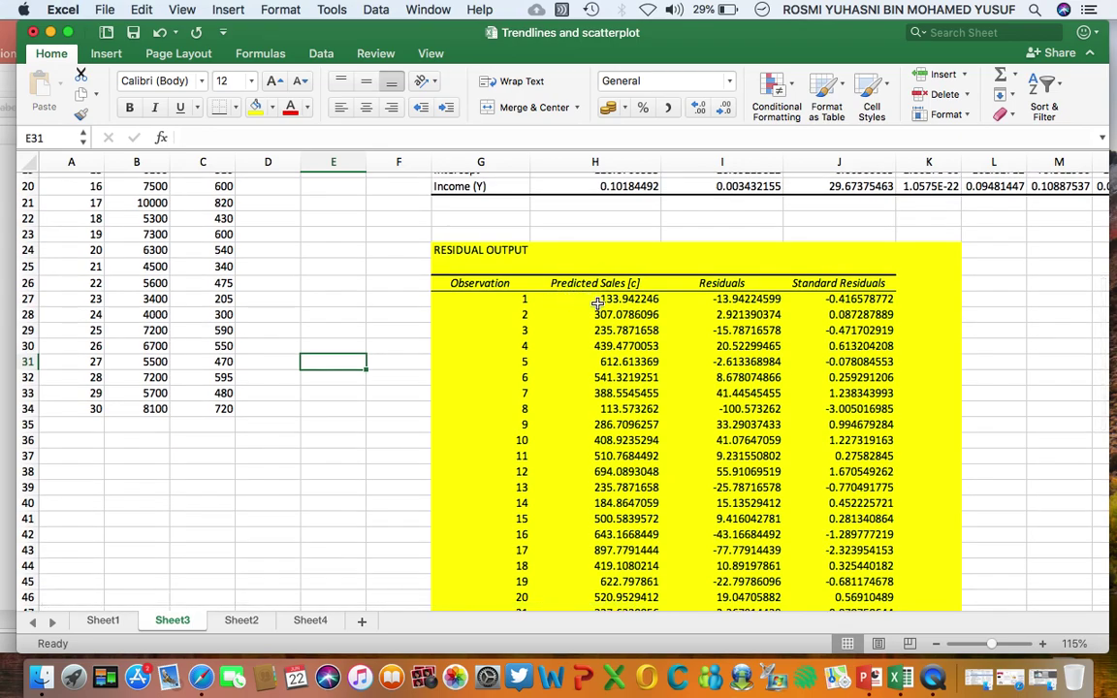
scroll(608, 321, "up", 15)
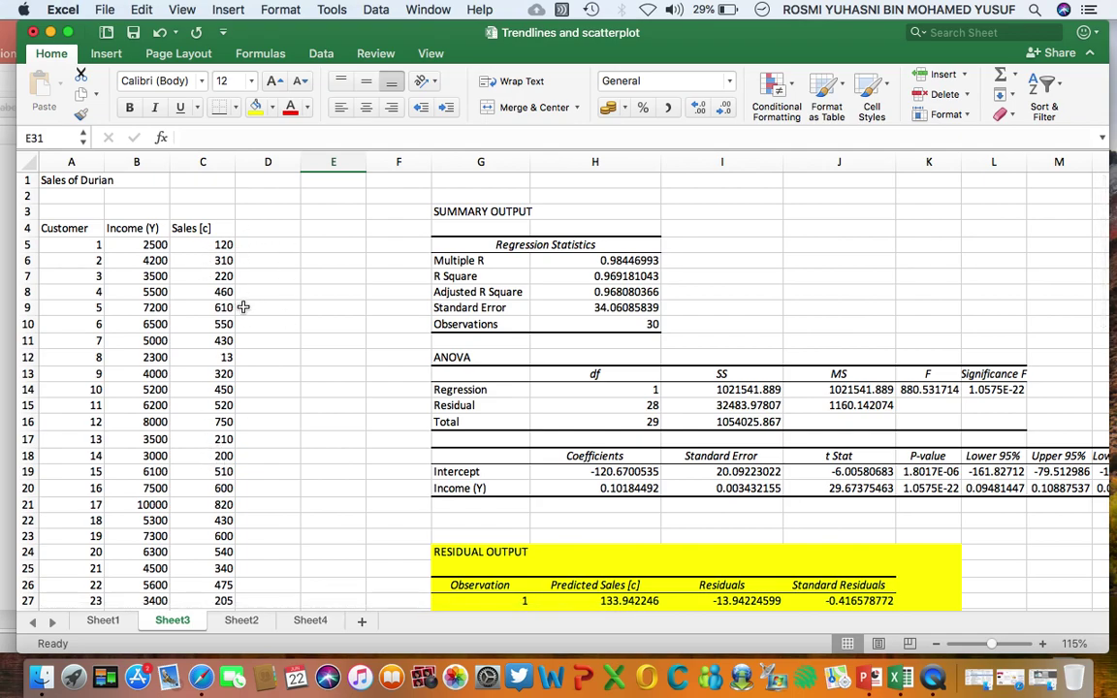
scroll(280, 340, "down", 10)
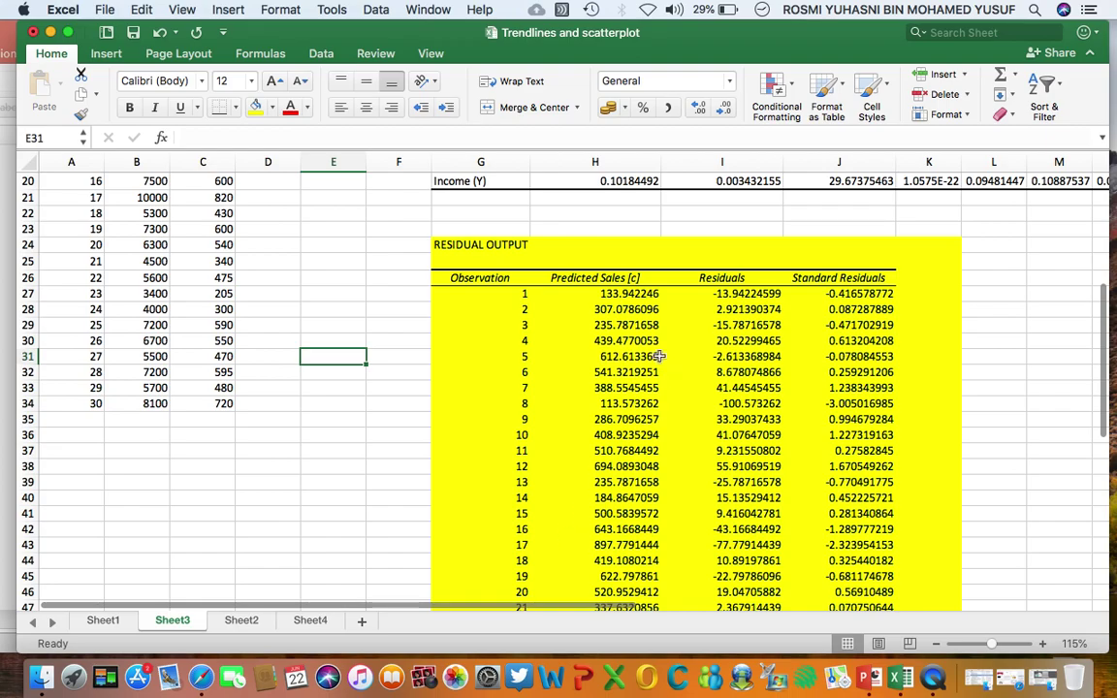
Open Sheet4 and inspect the residual, actual sales and predicted sales values for observation 1.
left_click(254, 622)
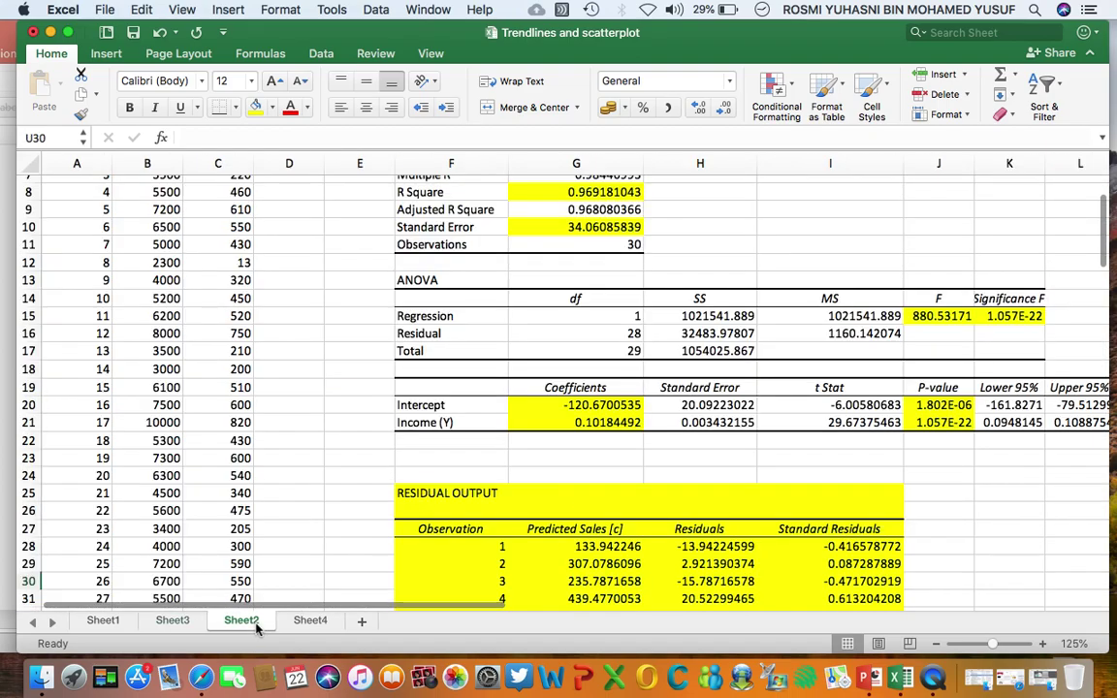
left_click(303, 623)
scroll(194, 236, "up", 5)
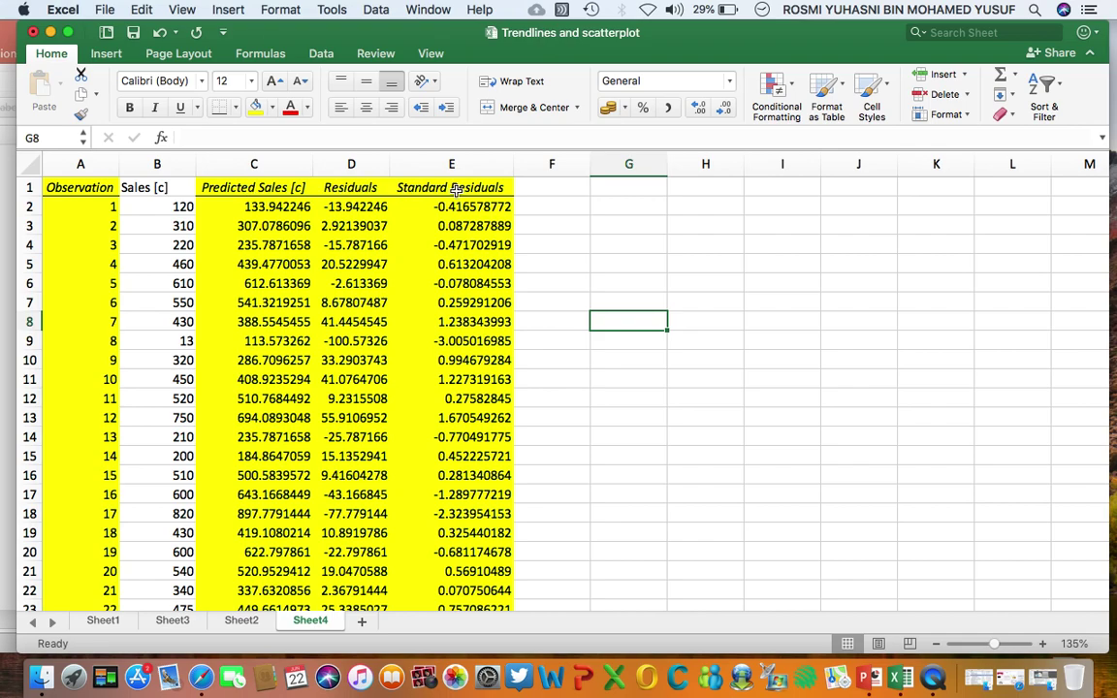
left_click(369, 204)
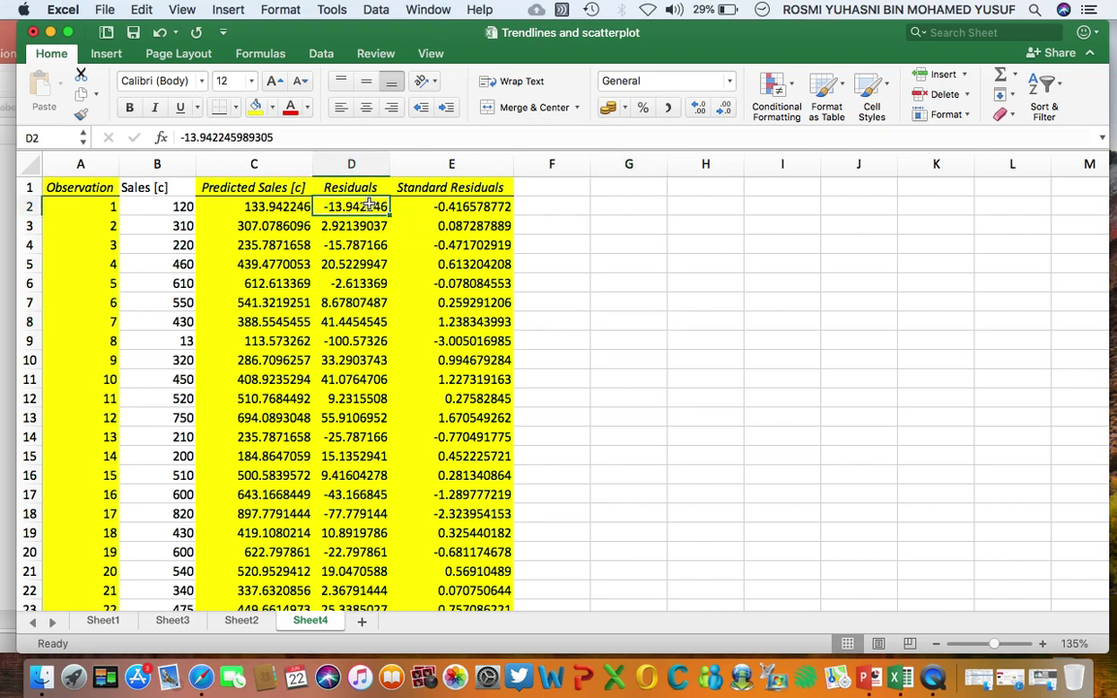
left_click(166, 206)
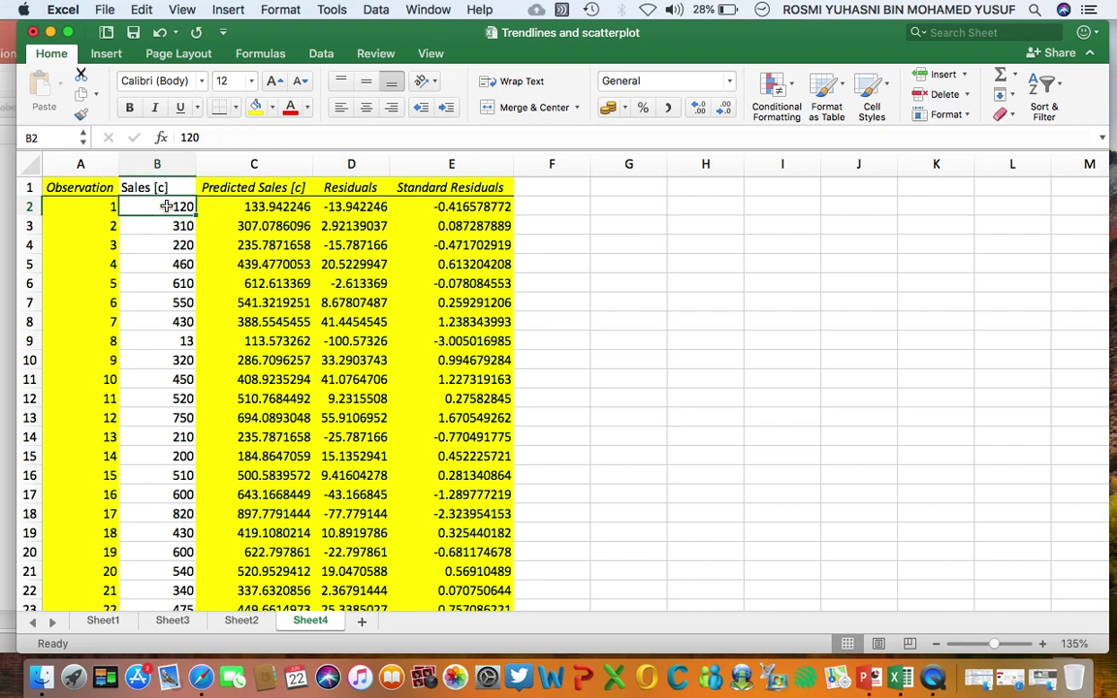
left_click(242, 206)
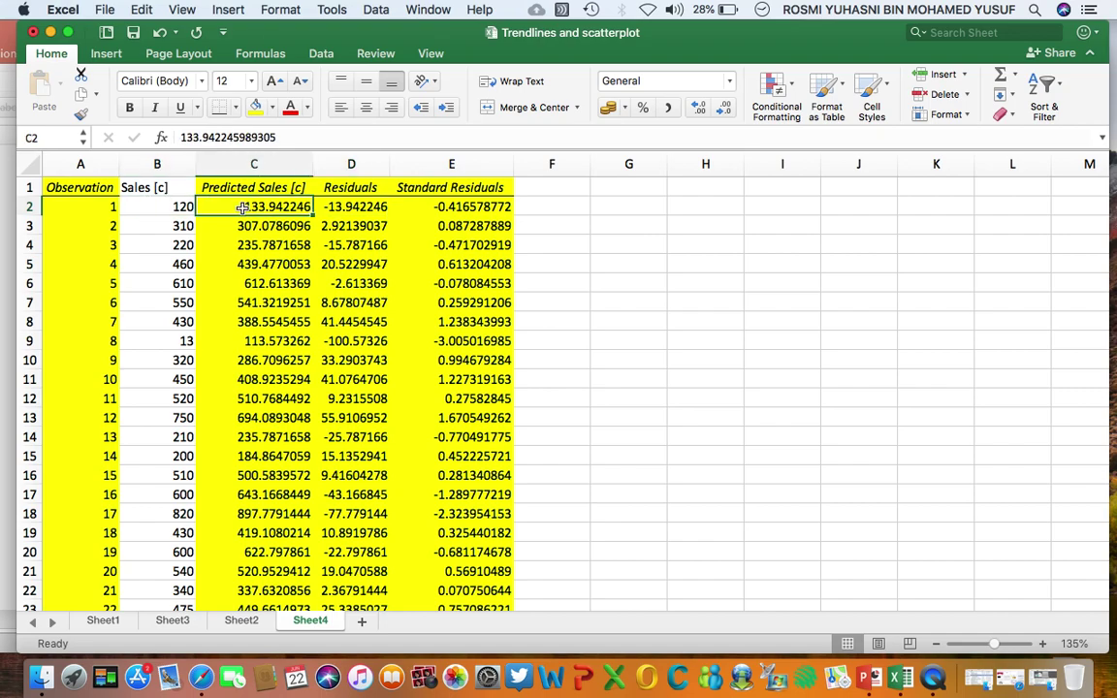
In G2, calculate the first observation's residual as actual minus predicted sales with =B2-C2.
left_click(617, 206)
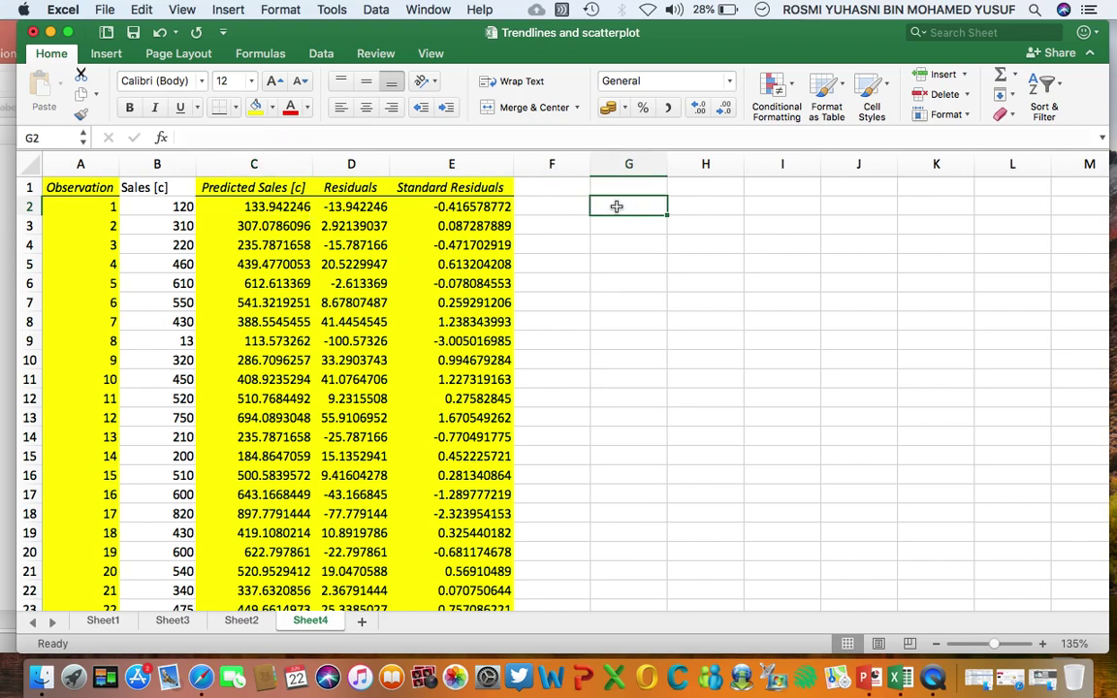
type("=")
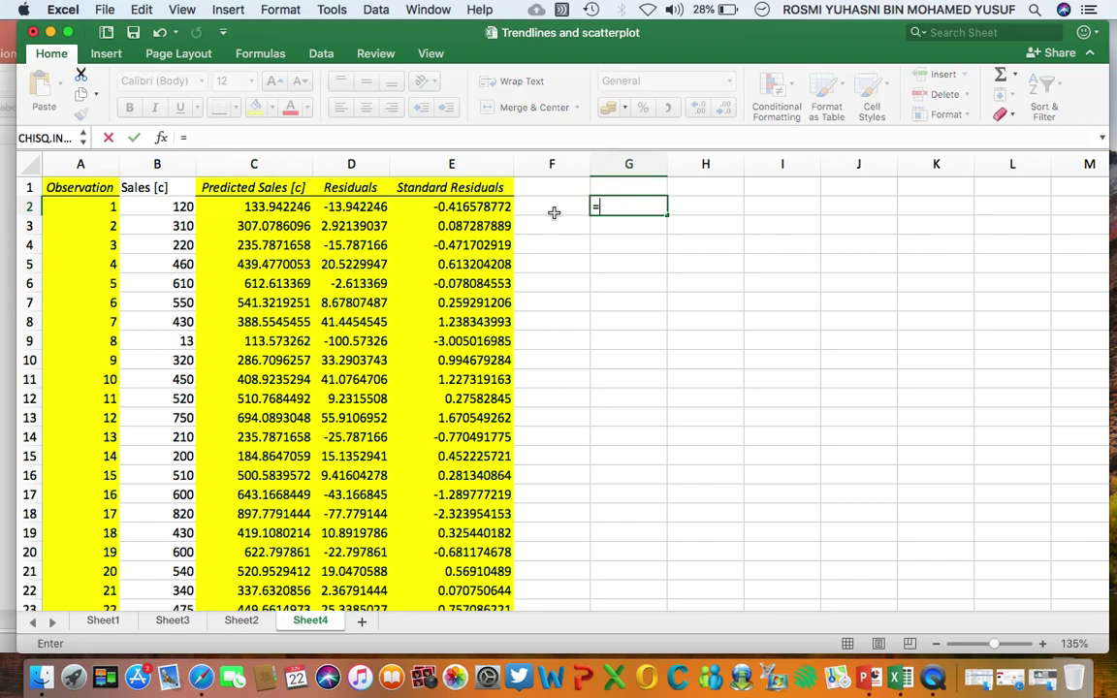
left_click(143, 206)
type("-")
left_click(246, 207)
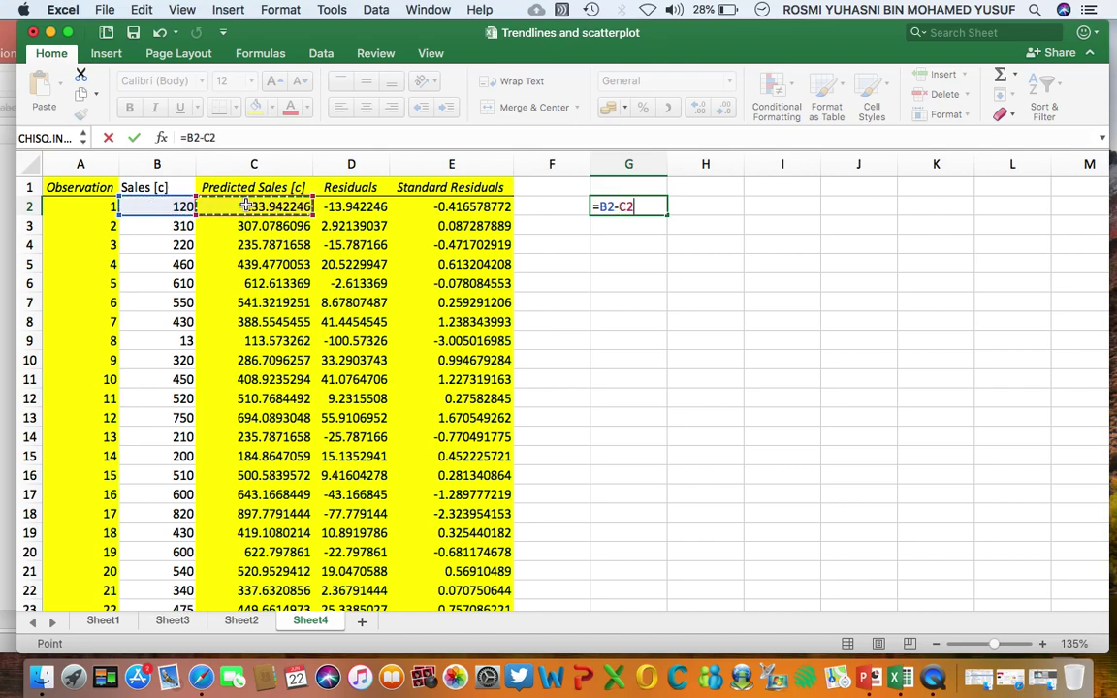
key("Return")
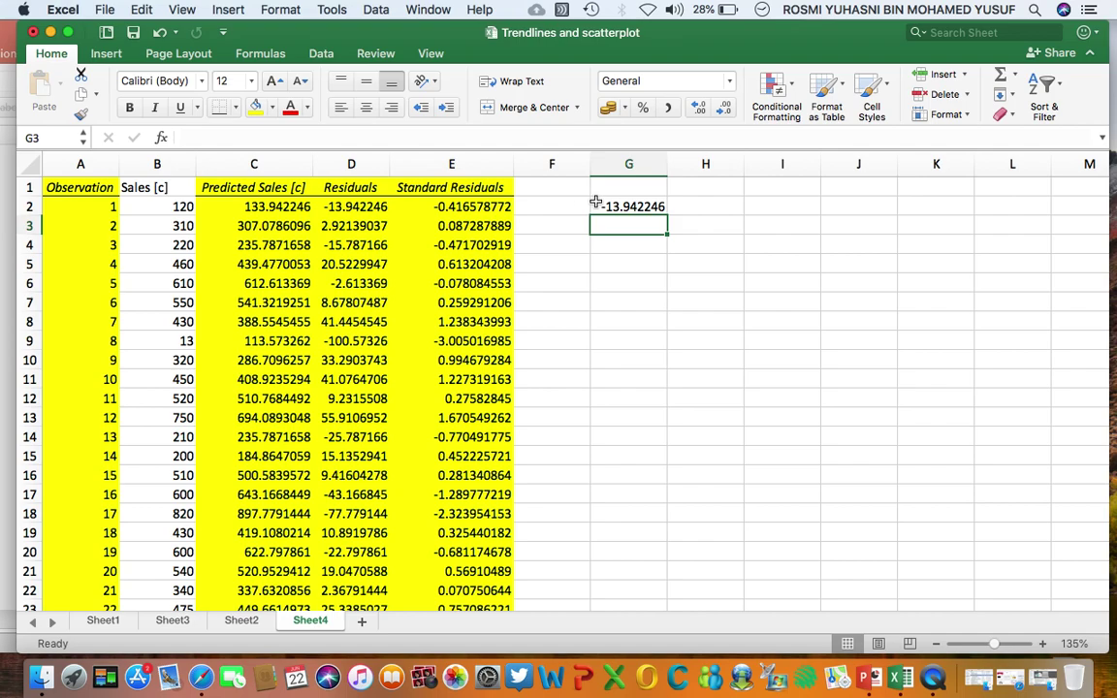
Calculate the second observation's residual in G3 with the formula =B3-C3.
type("=")
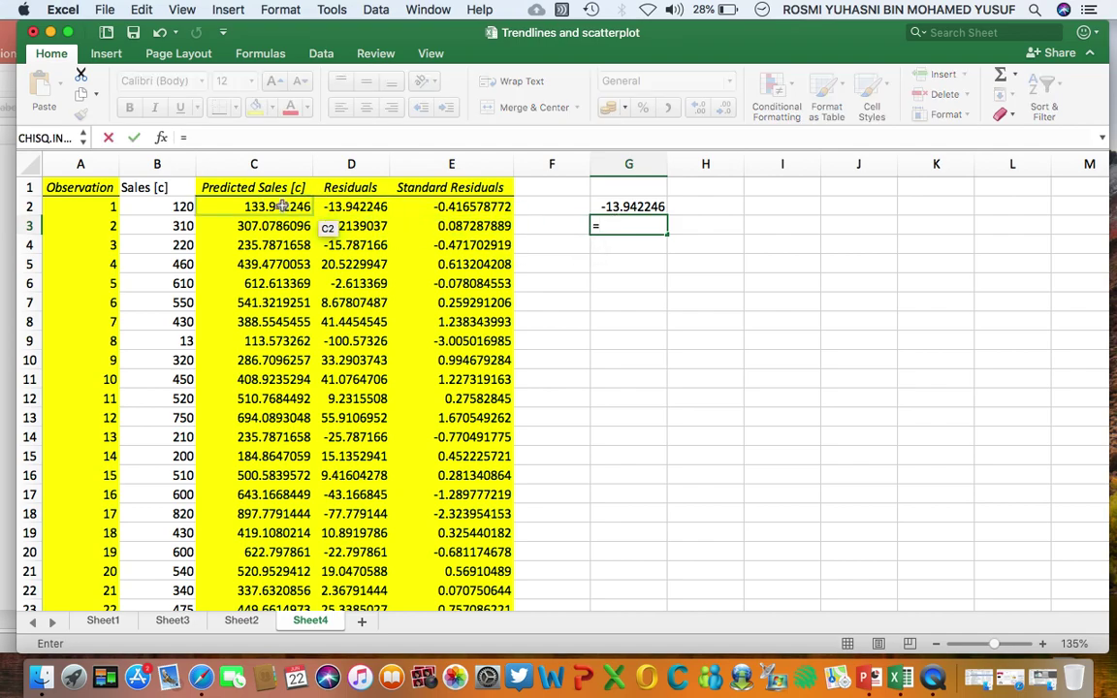
left_click(185, 226)
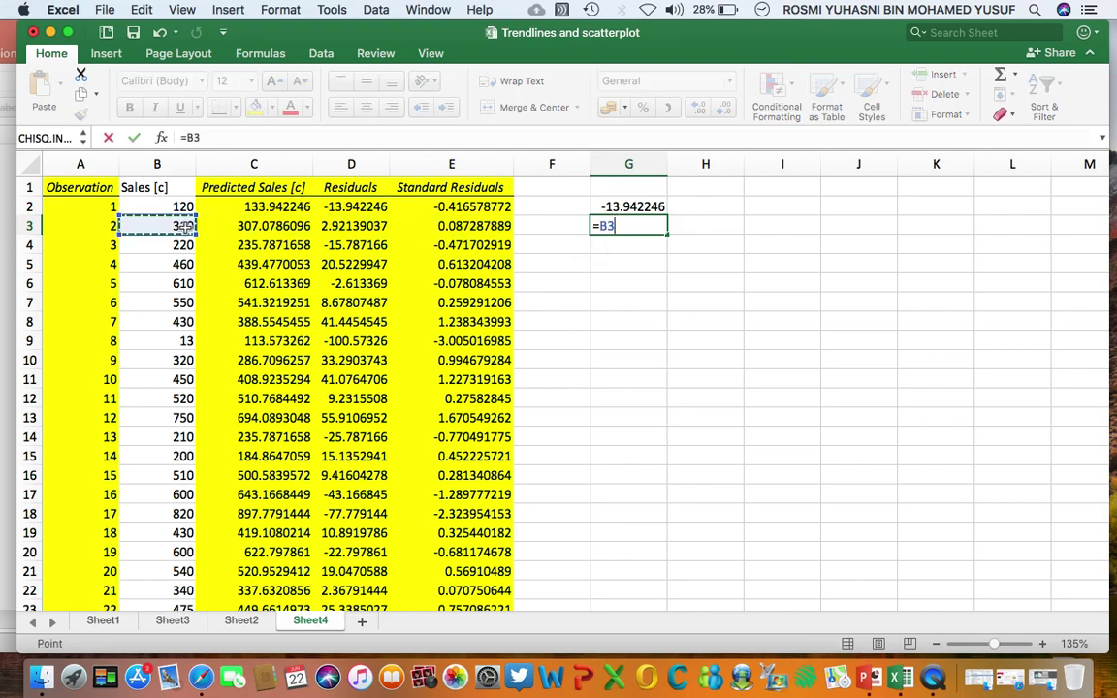
type("-")
left_click(236, 226)
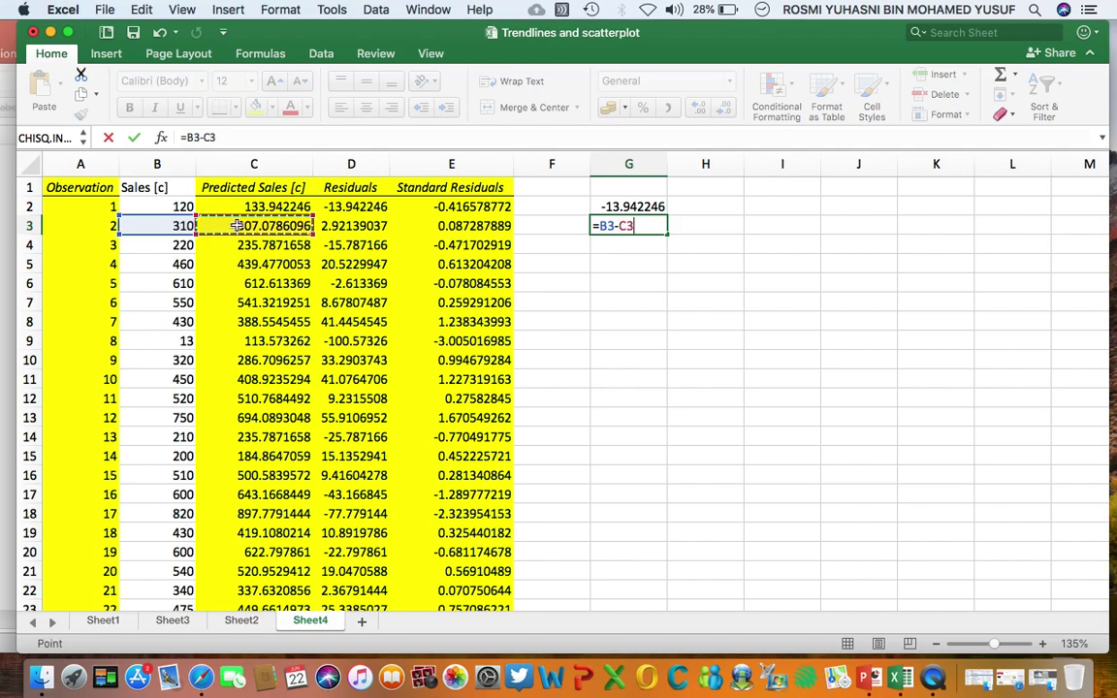
key("Return")
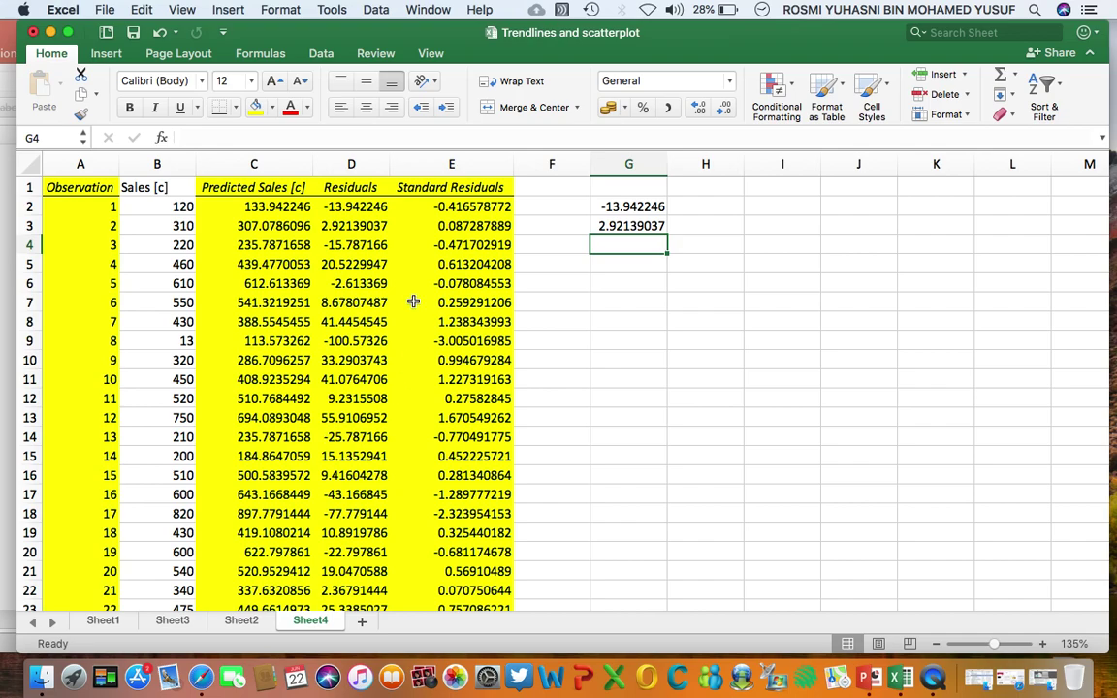
Enter the standard residual definition "residuals/std deviation of the residuals" as a note in I2.
left_click(468, 207)
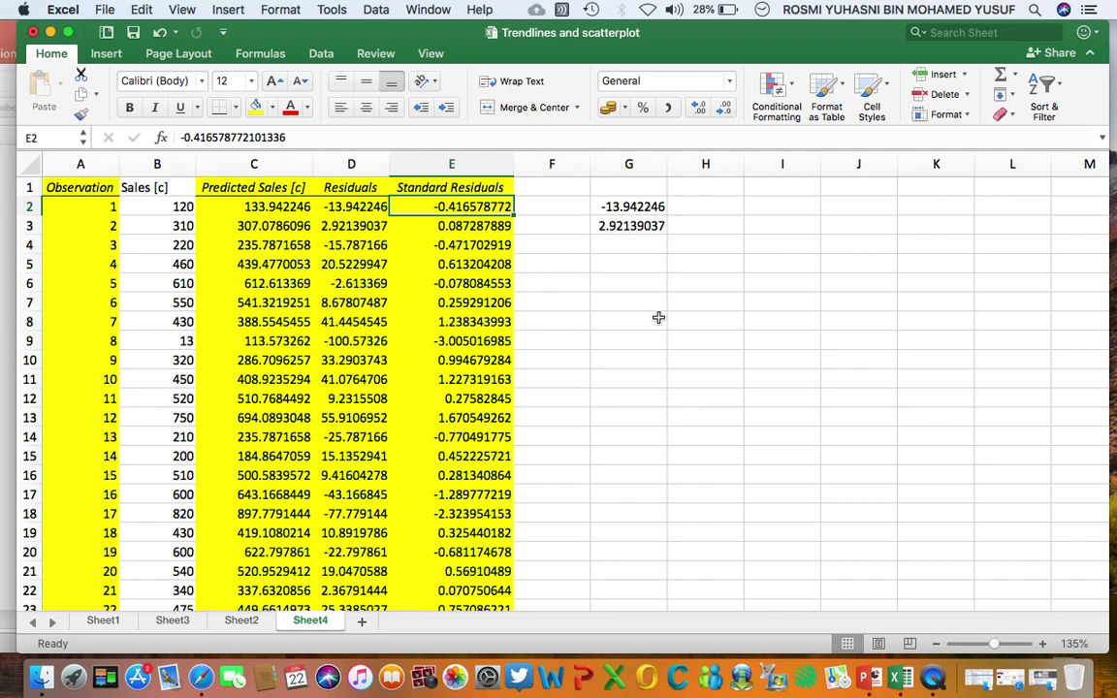
left_click(768, 213)
type("residuals")
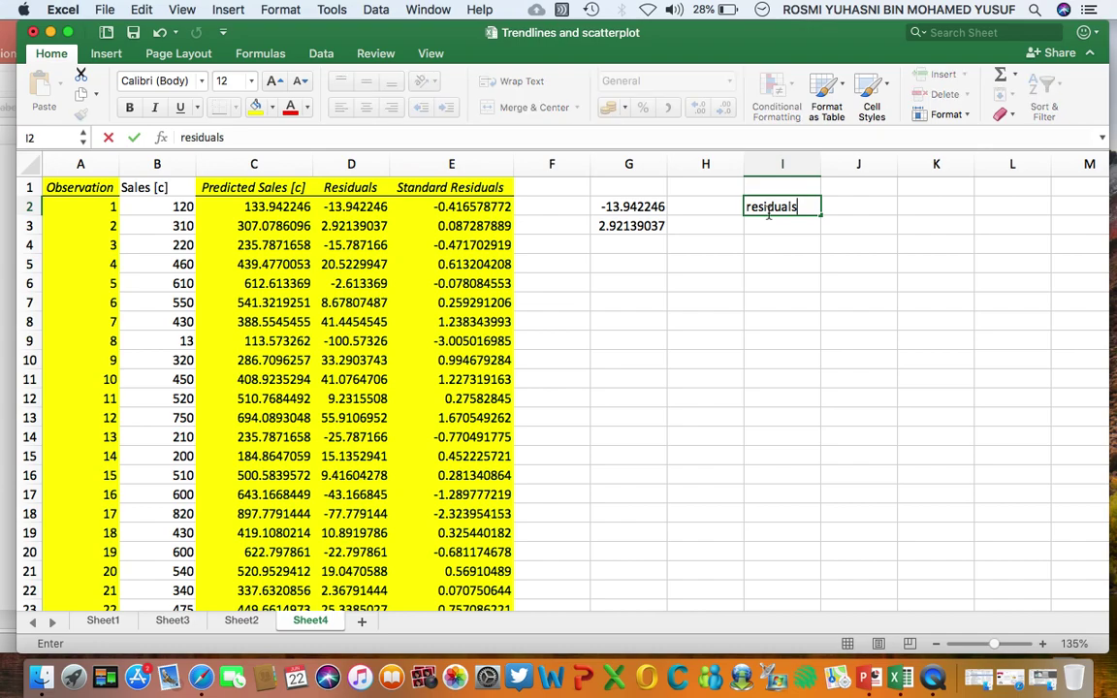
type("/std devia")
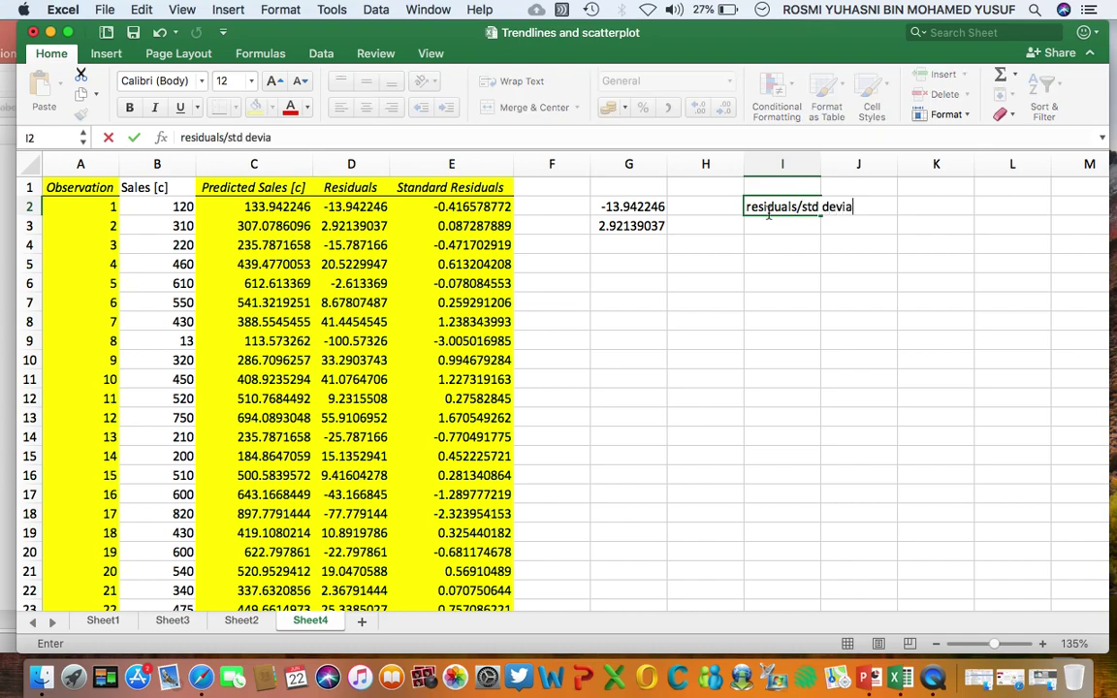
type("tion of the re")
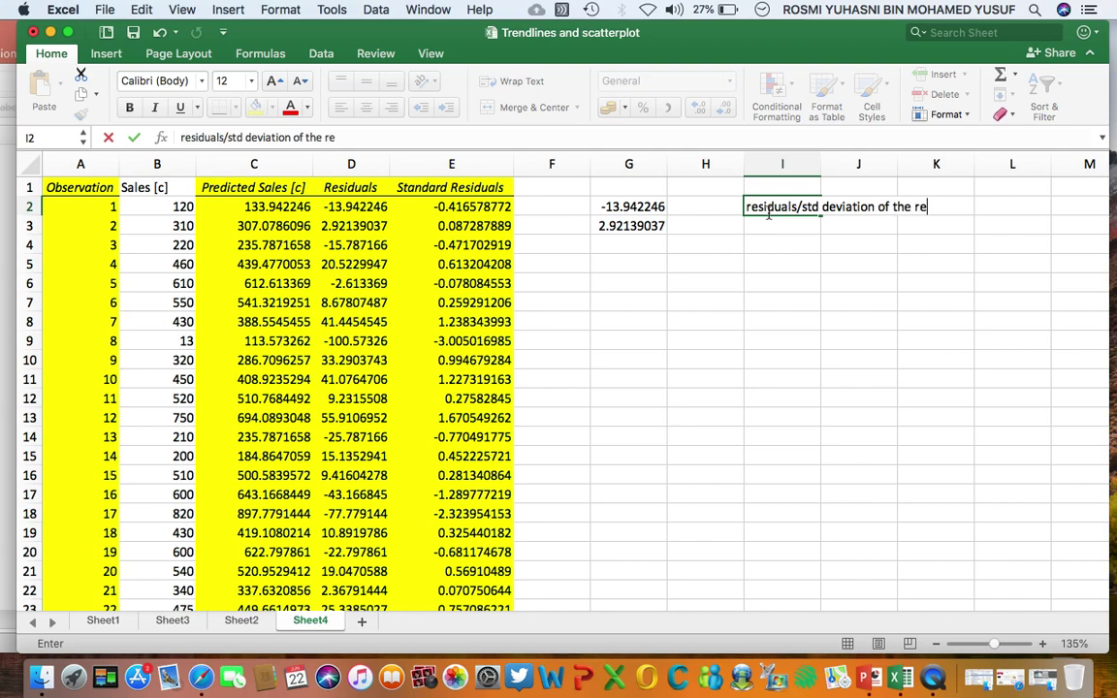
type("siduals")
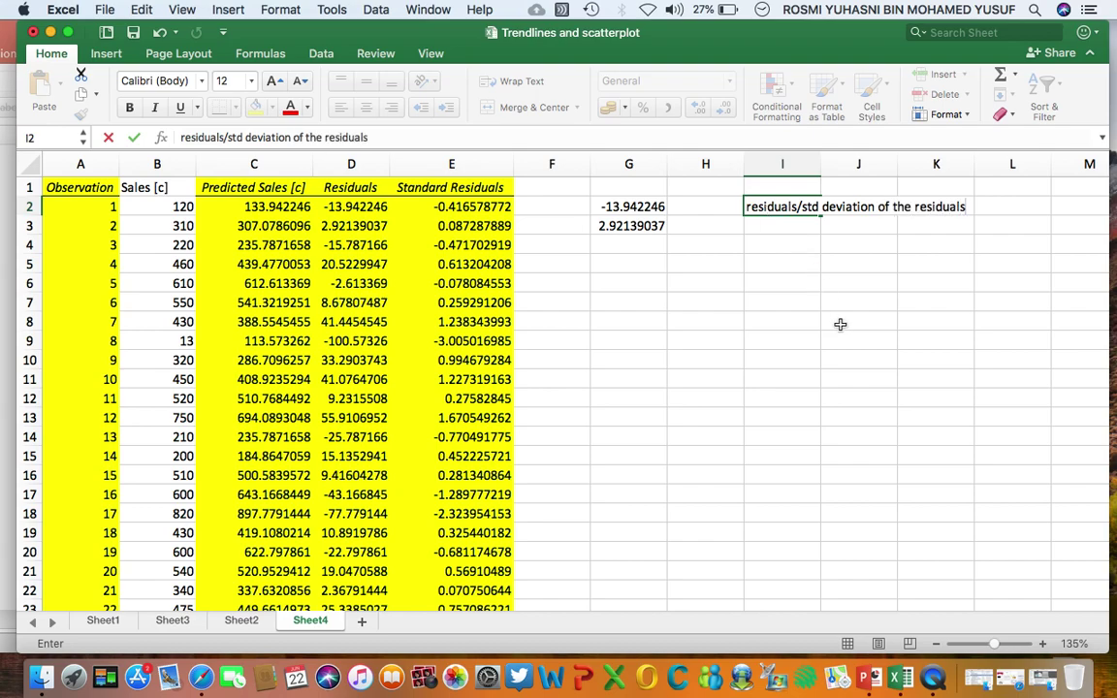
left_click(839, 323)
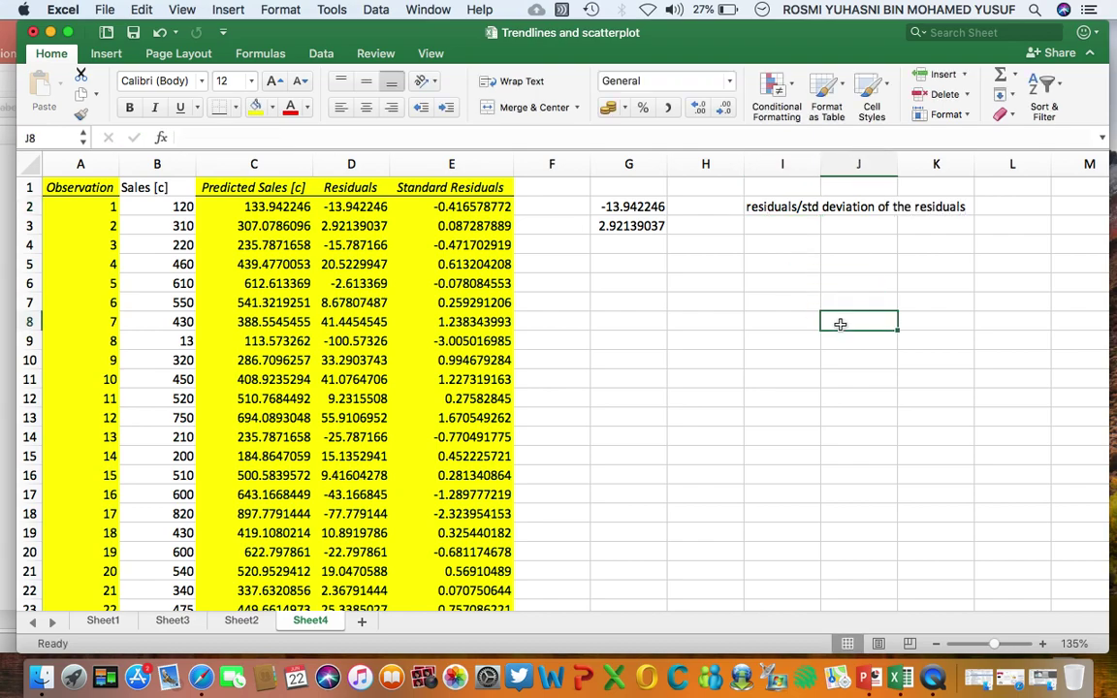
Calculate the sample standard deviation of all residuals in G5 with =STDEV.S(D2:D31).
left_click(478, 202)
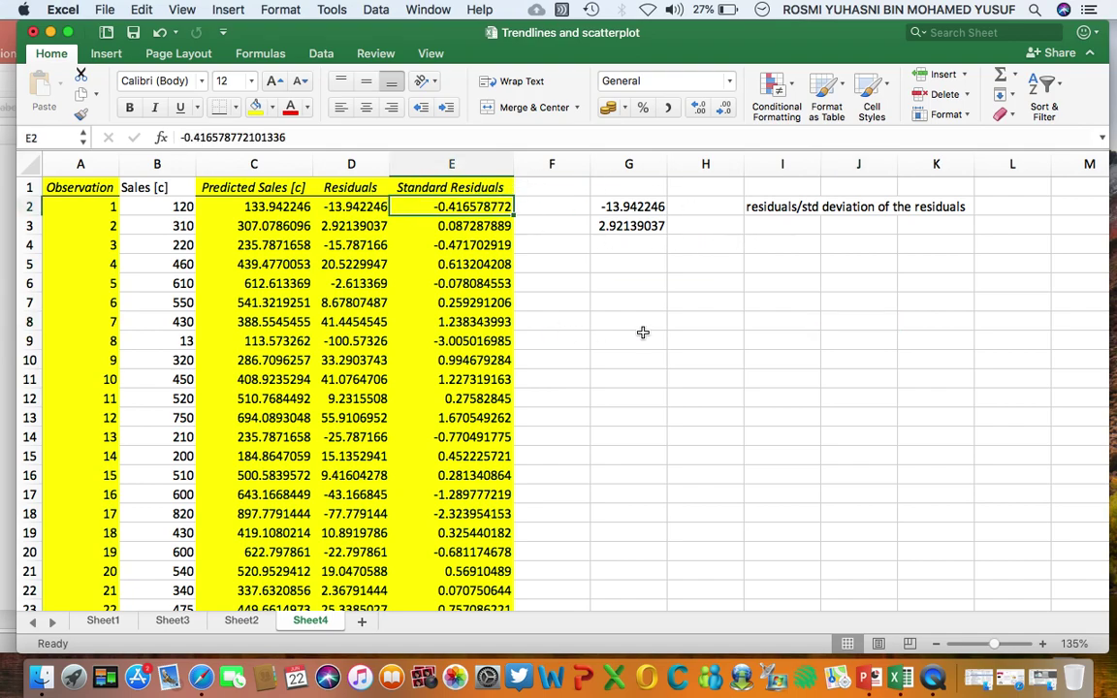
left_click(622, 266)
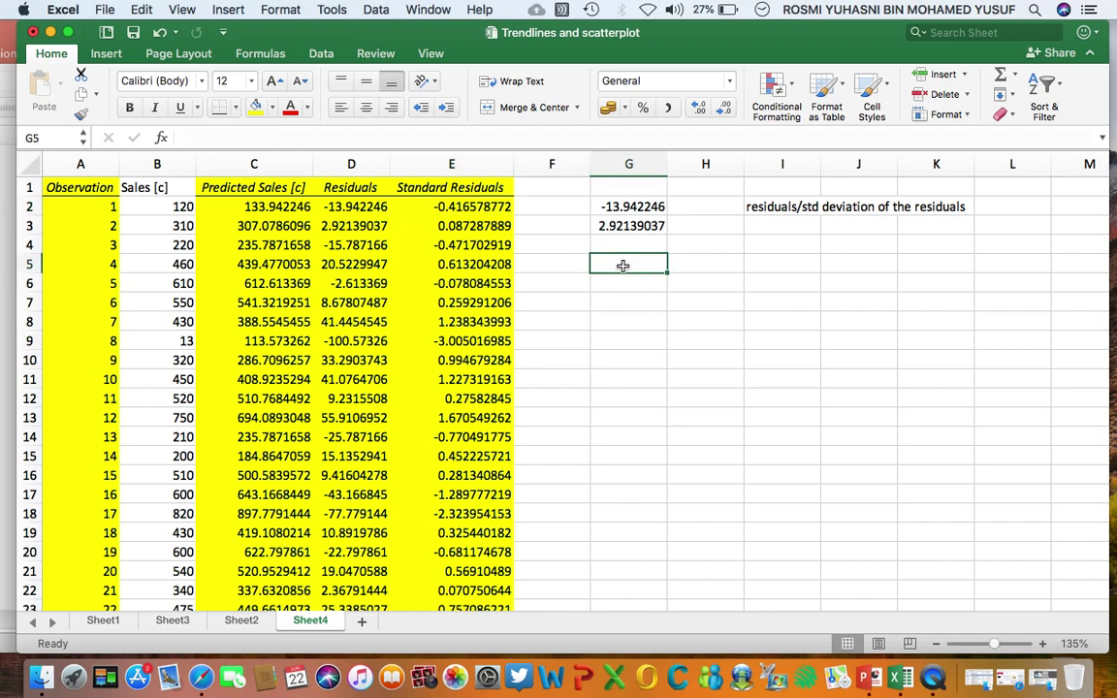
type("=")
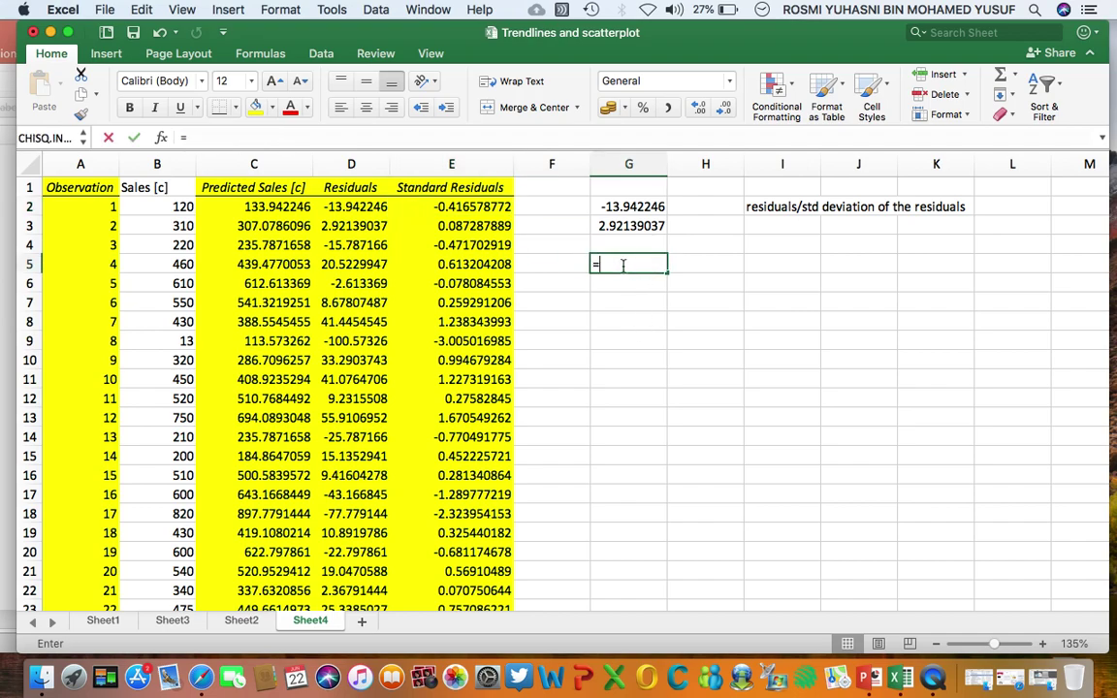
type("std")
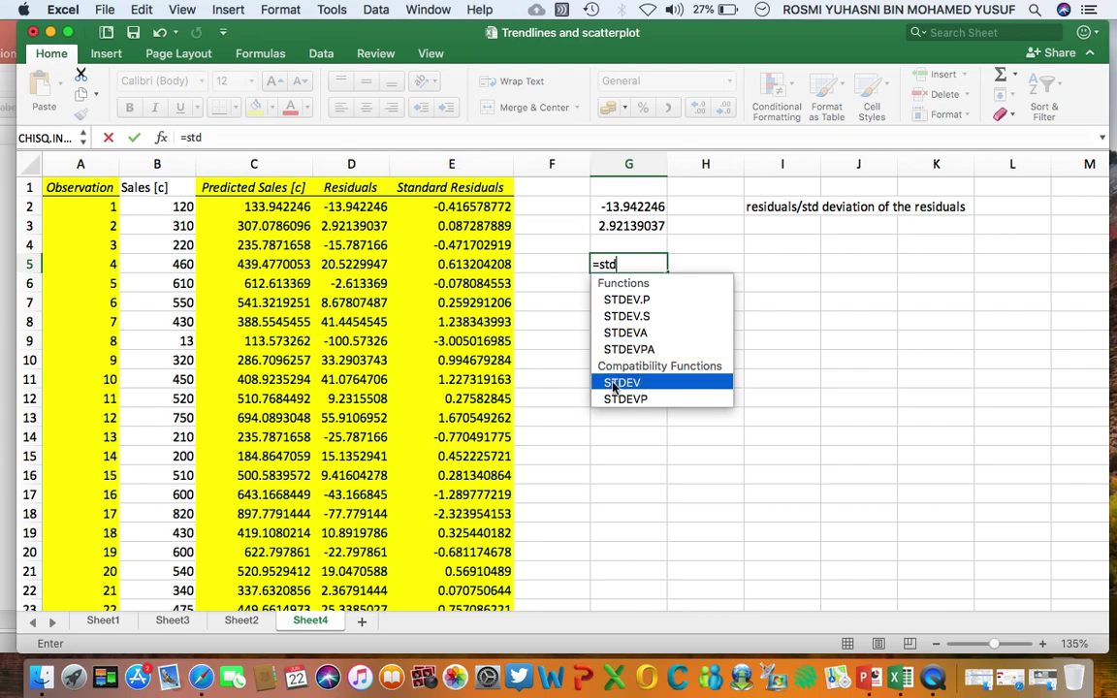
double_click(626, 317)
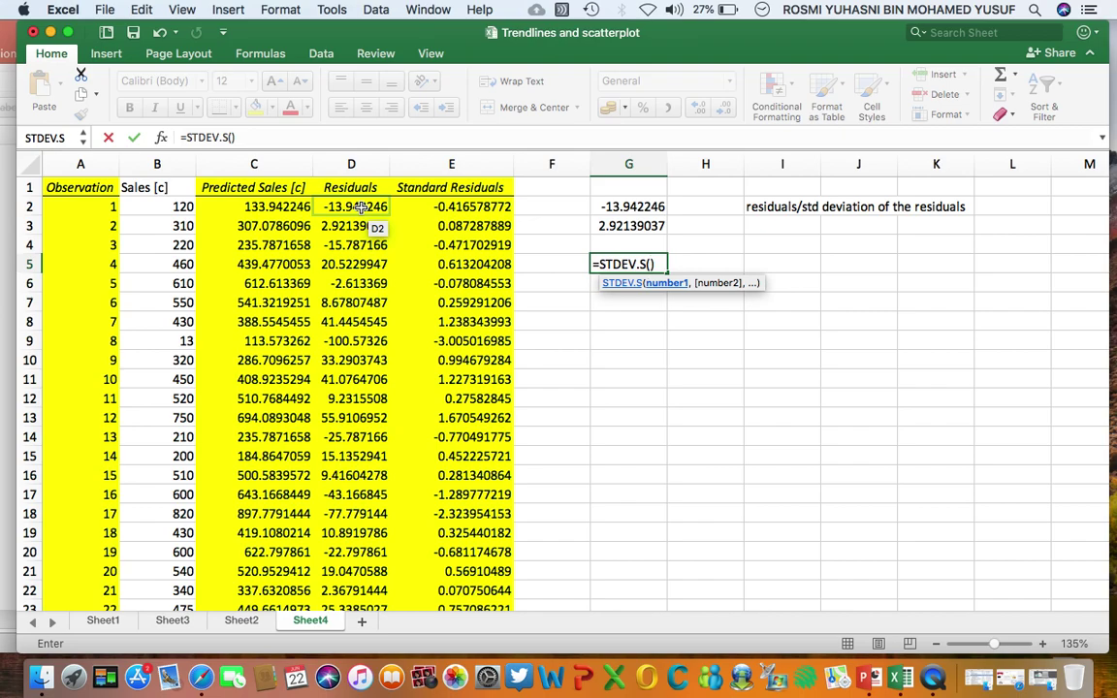
left_click_drag(360, 206, 362, 551)
scroll(679, 412, "up", 5)
scroll(698, 403, "up", 1)
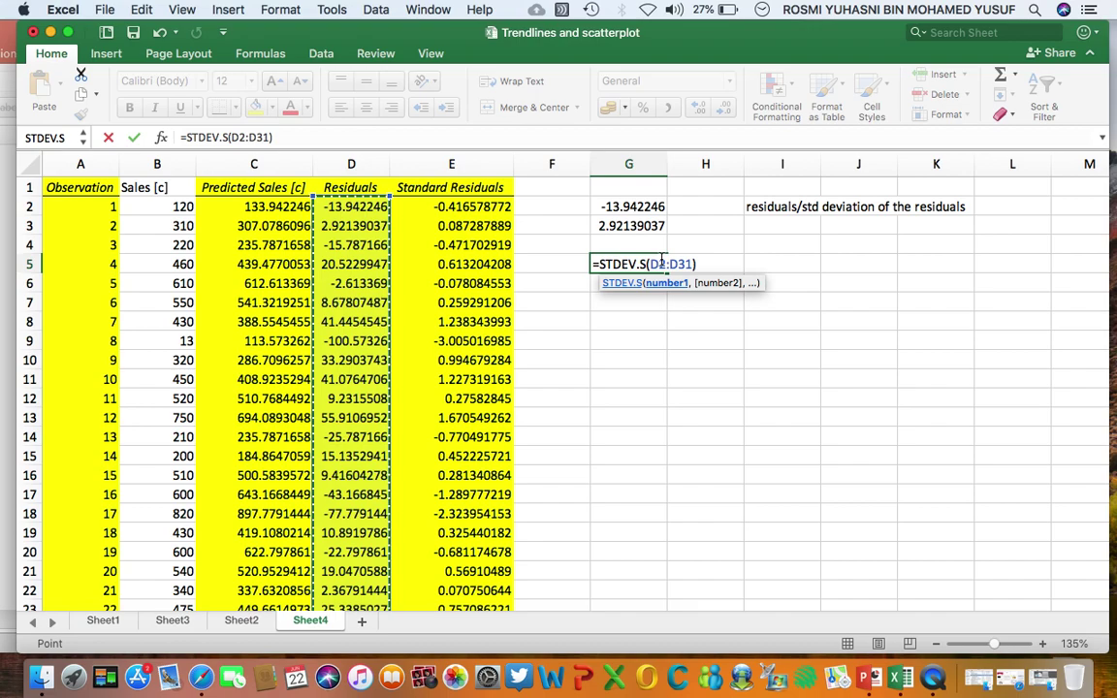
key("Return")
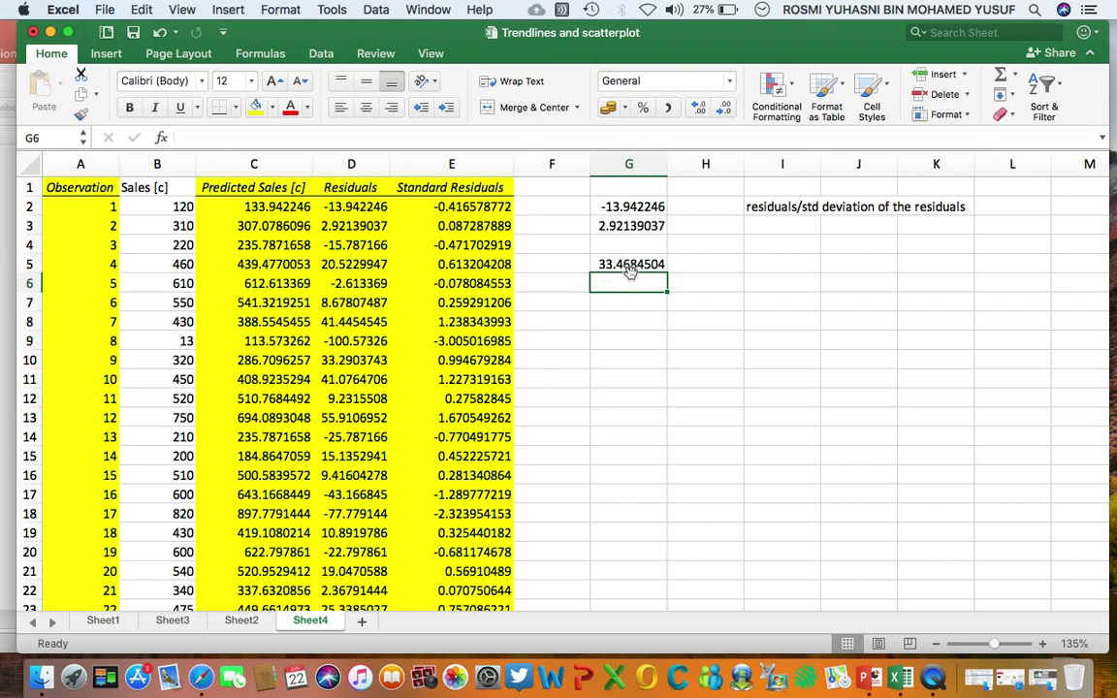
Calculate the first observation's standard residual in H7 by dividing its residual by the standard deviation, =D2/G5.
left_click(476, 206)
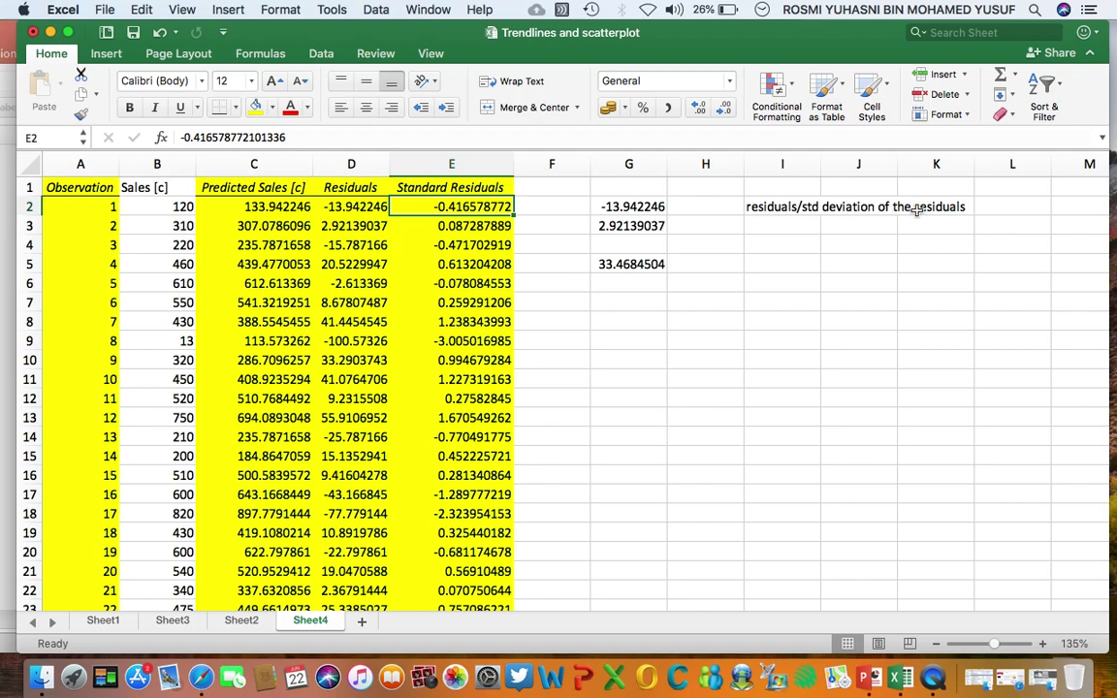
left_click(696, 306)
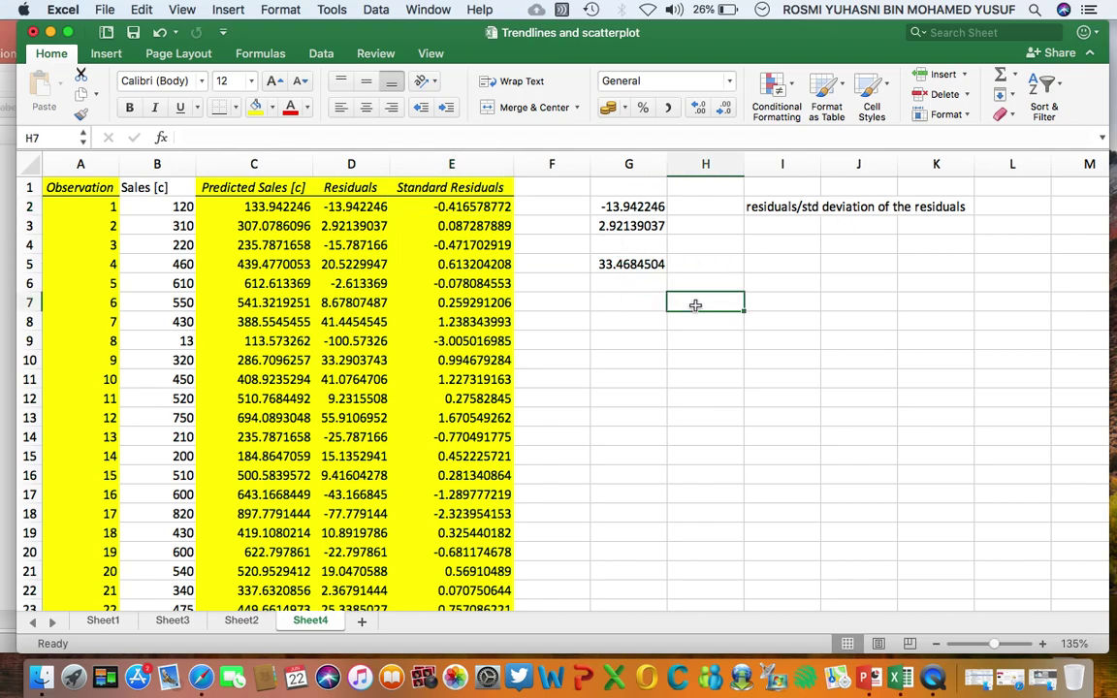
type("=")
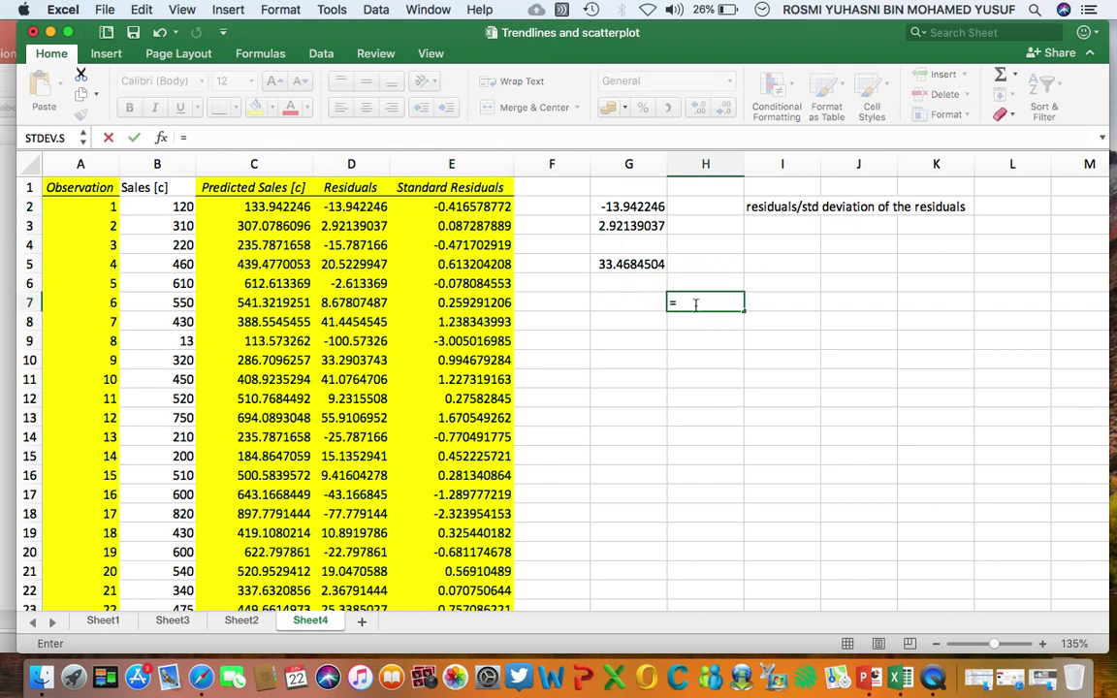
left_click(355, 206)
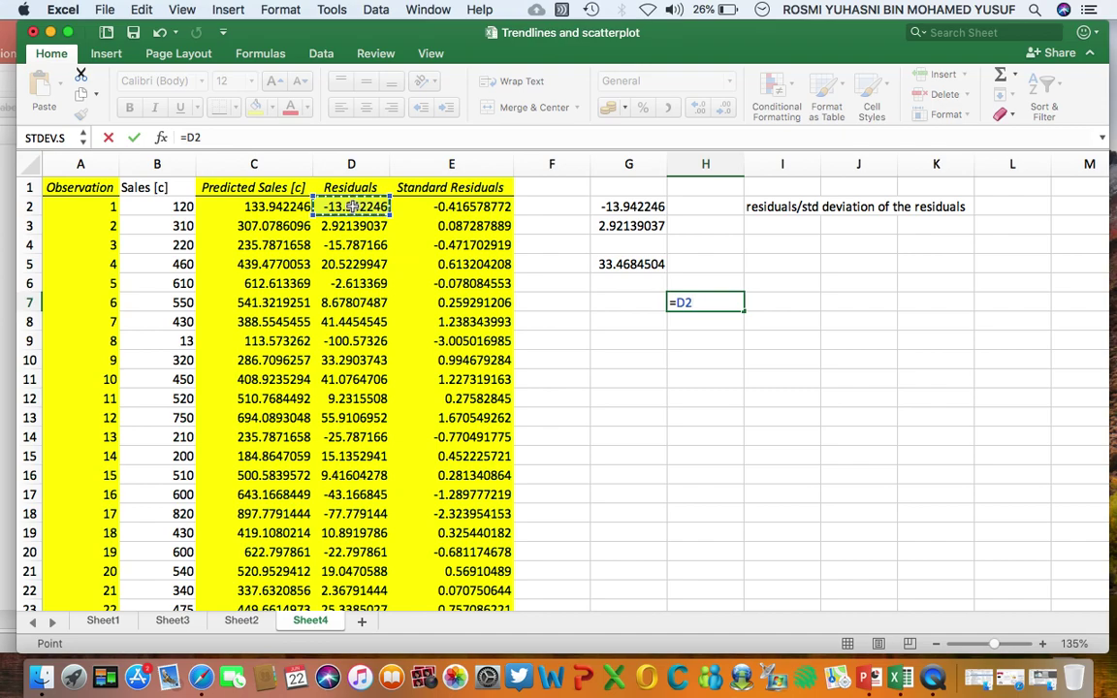
type("/")
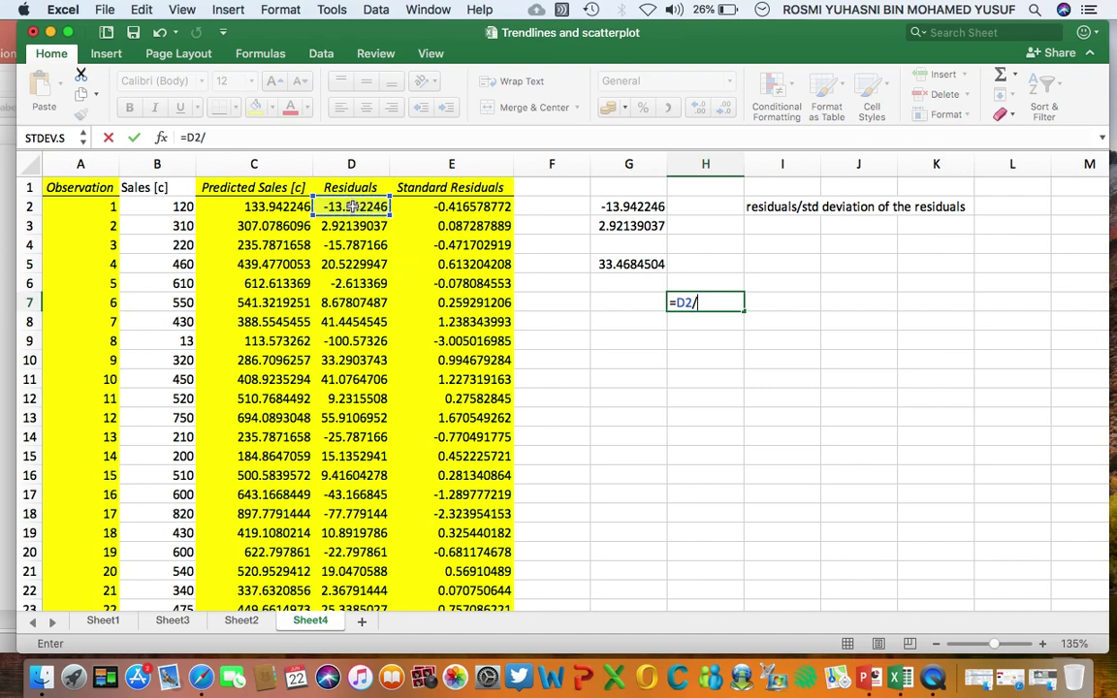
left_click(621, 264)
key("Return")
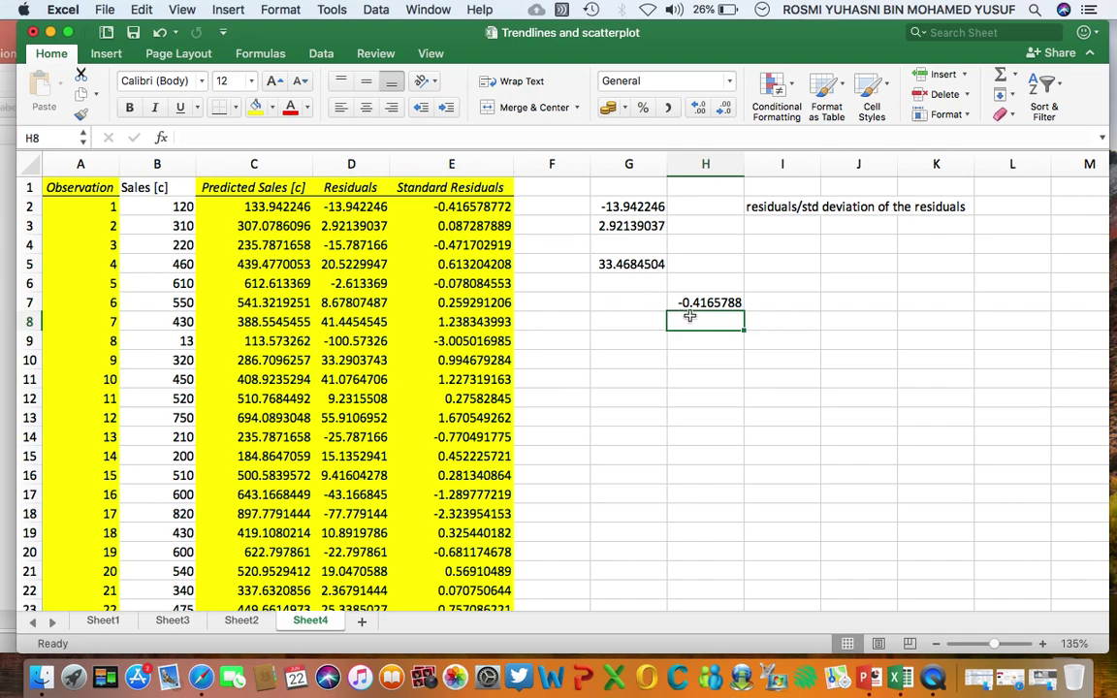
Compare the calculated standard residual in H7 with E2 and review the rest of the Standard Residuals column.
left_click(485, 207)
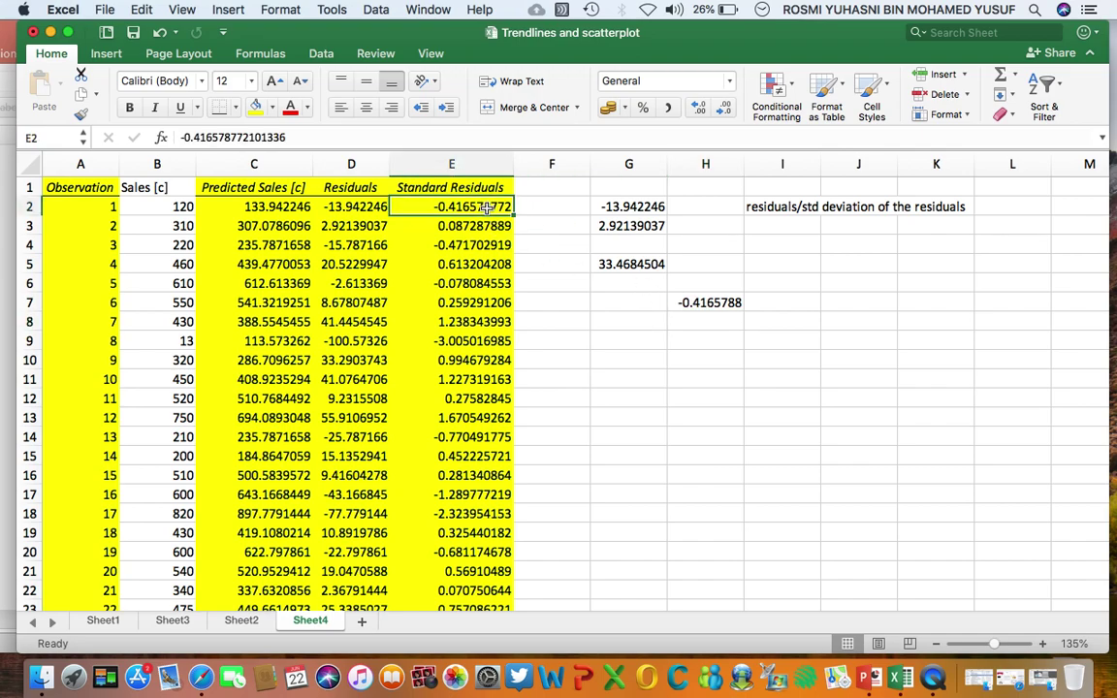
left_click(694, 303)
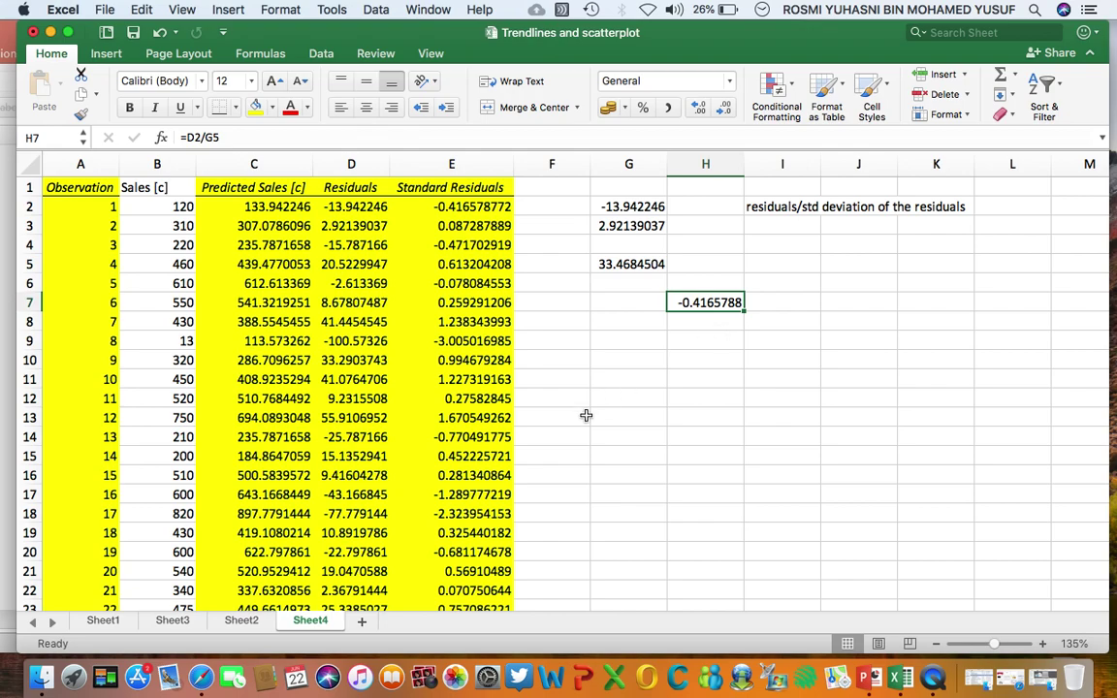
scroll(585, 415, "down", 2)
scroll(585, 415, "up", 2)
scroll(461, 321, "down", 1)
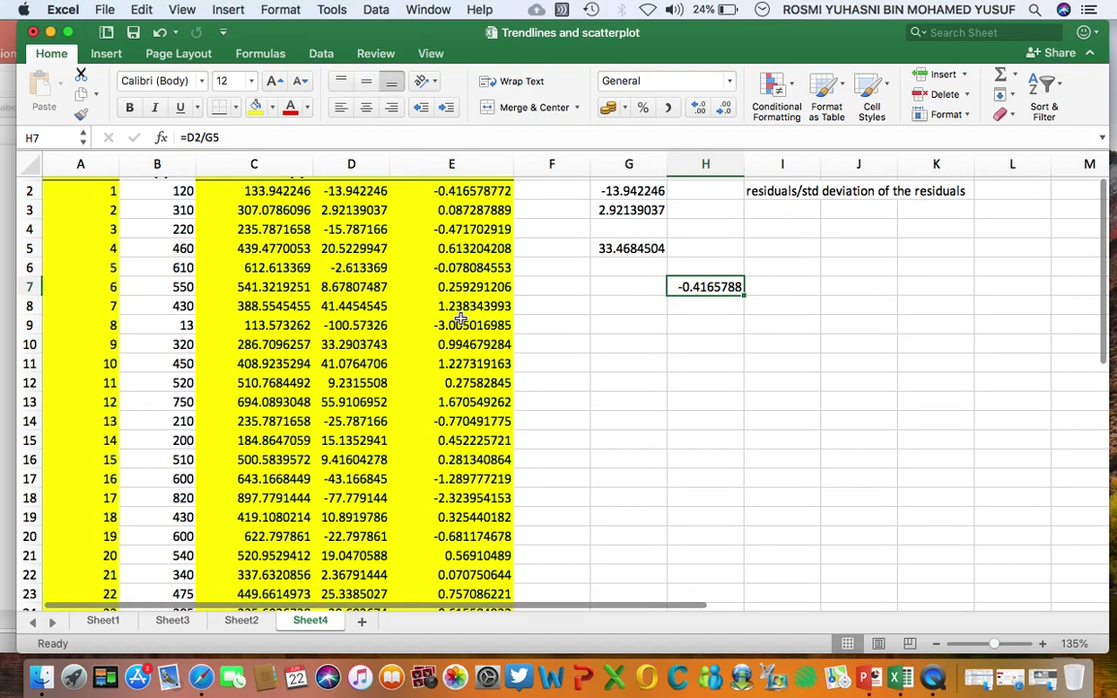
Mark the standard residual of observation 8 in E9 as an outlier with a light green fill.
left_click(463, 325)
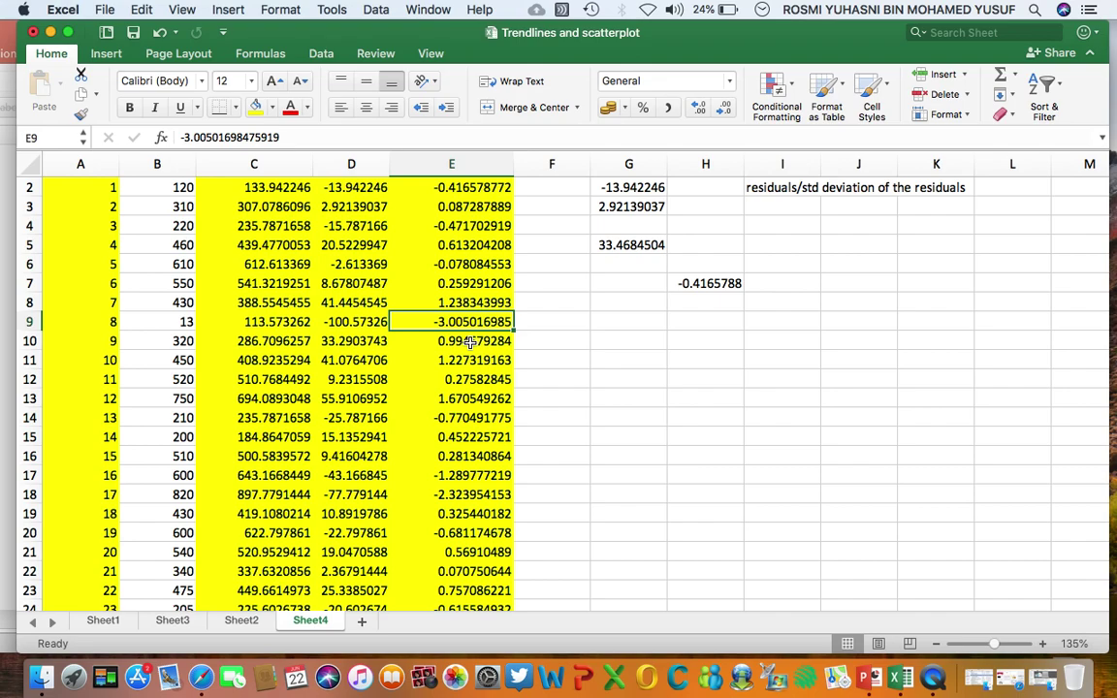
scroll(463, 401, "down", 6)
scroll(466, 404, "down", 7)
scroll(474, 407, "up", 13)
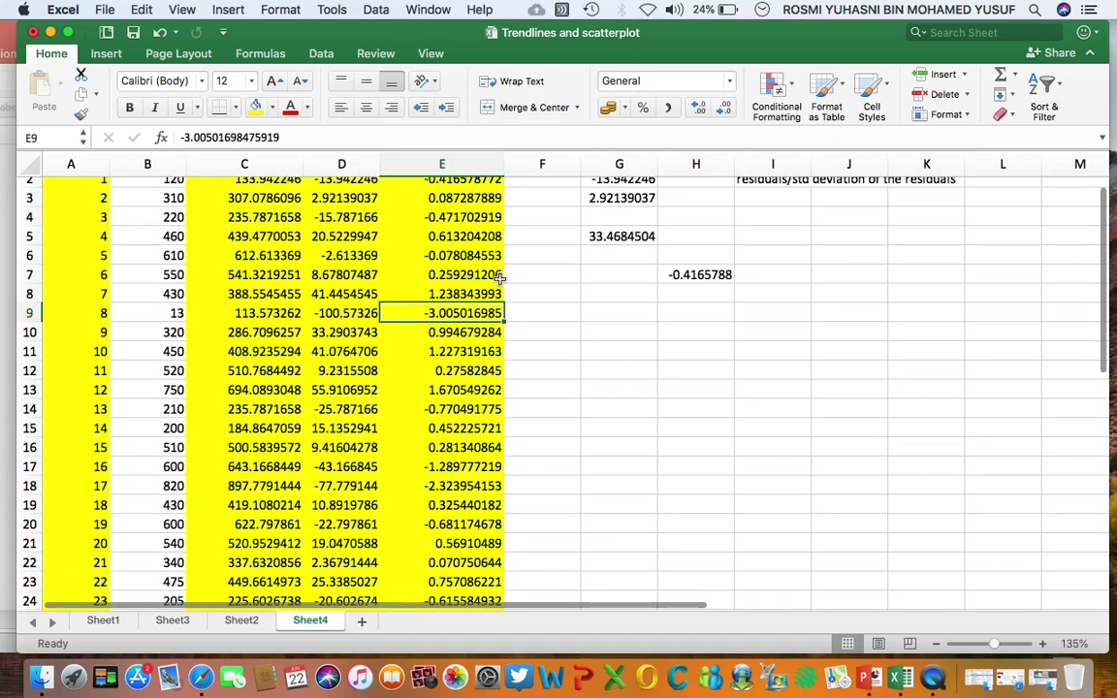
left_click(273, 109)
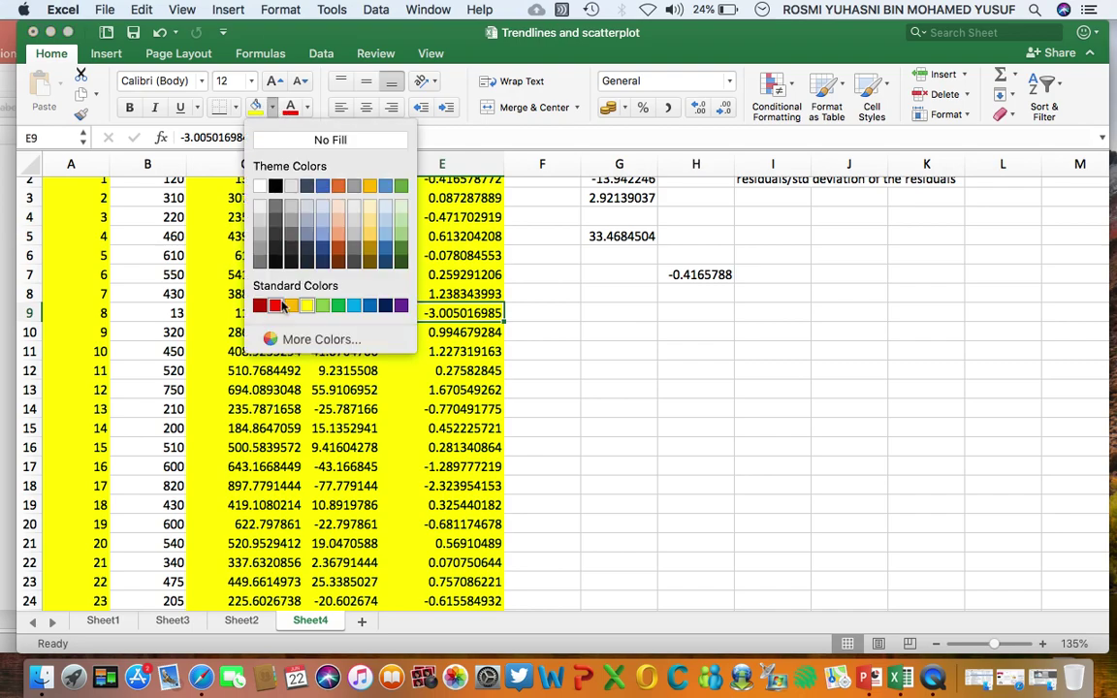
left_click(320, 307)
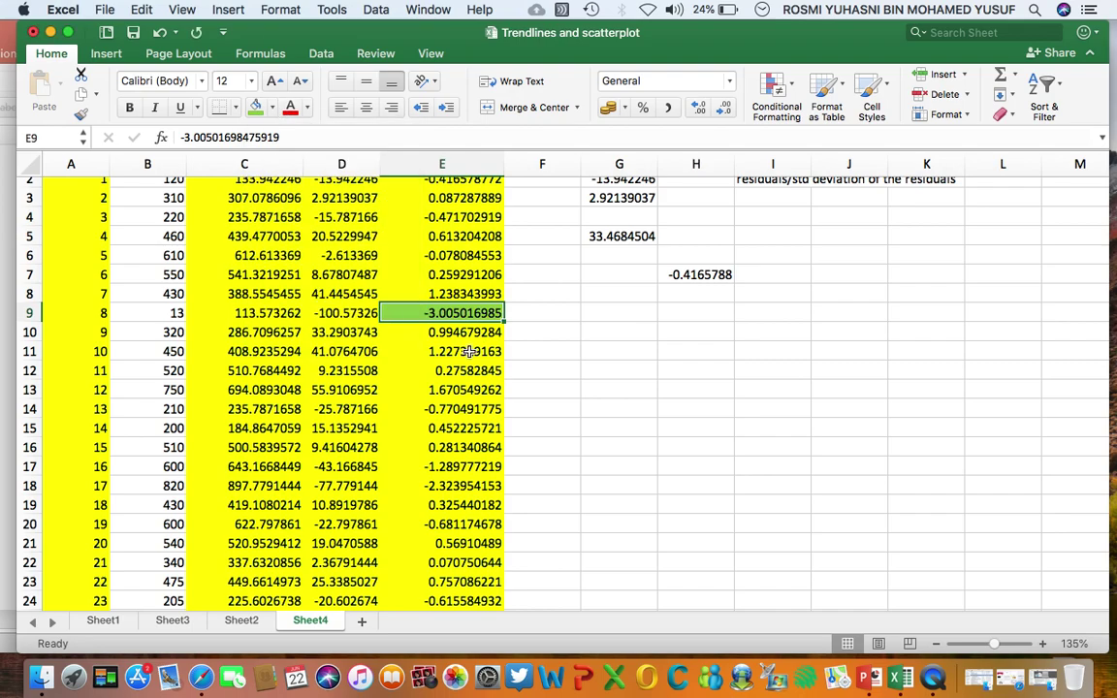
left_click(606, 400)
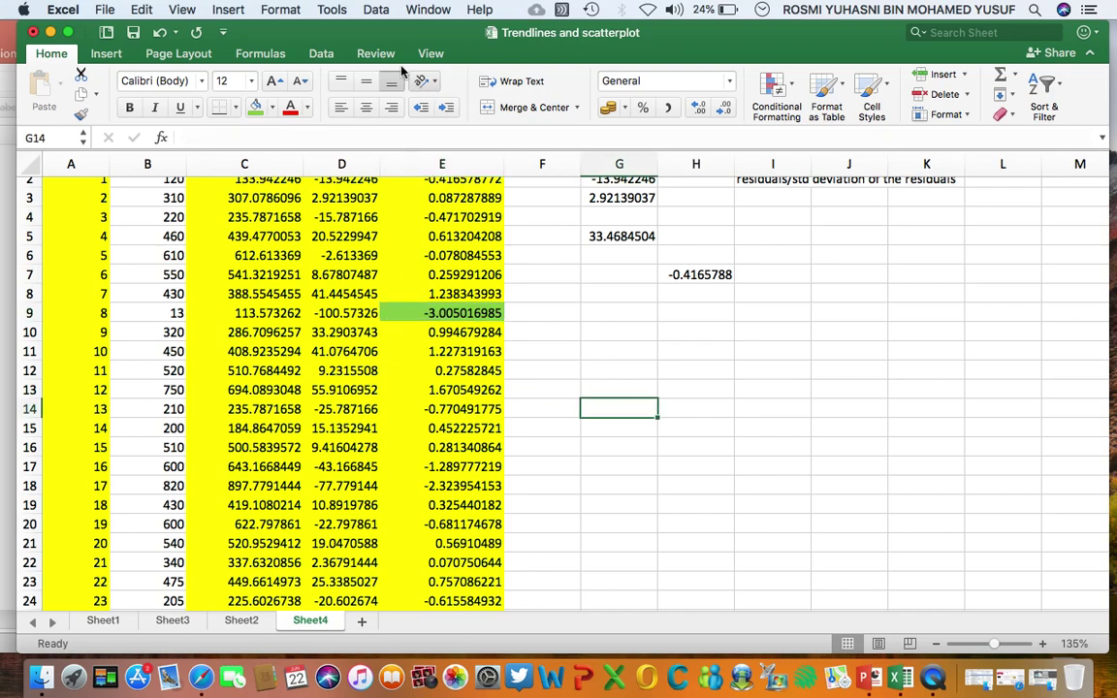
Move the workbook window aside and switch to the RESIDUAL ANALYSIS presentation in PowerPoint to view the outlier detection slide.
left_click_drag(367, 37, 740, 44)
left_click(172, 374)
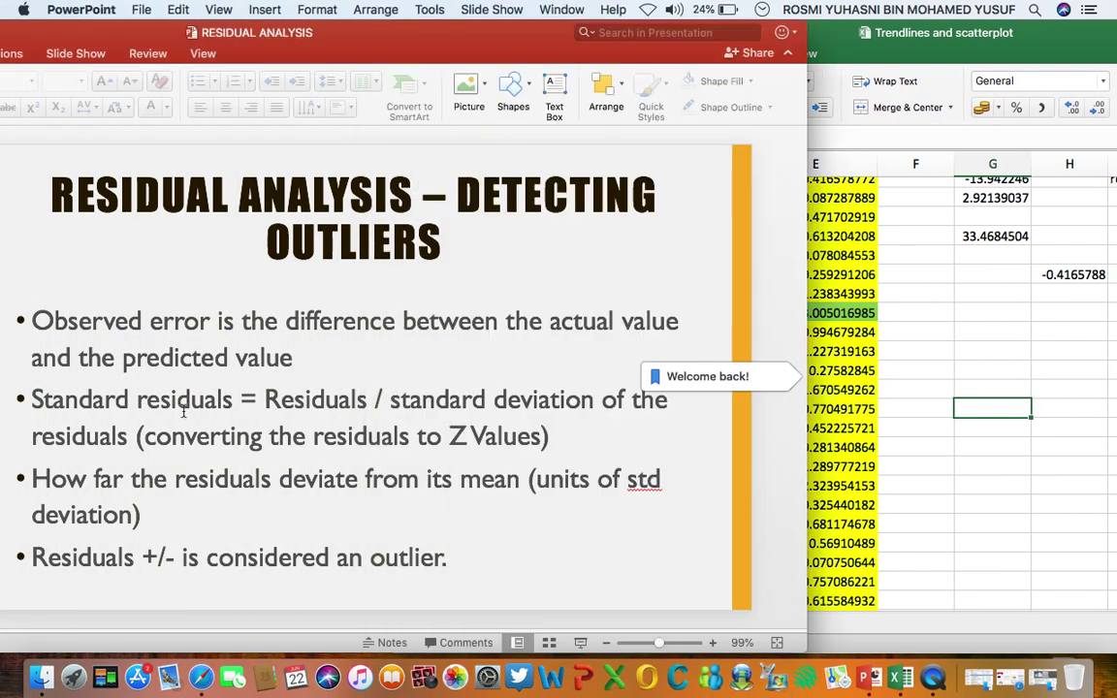